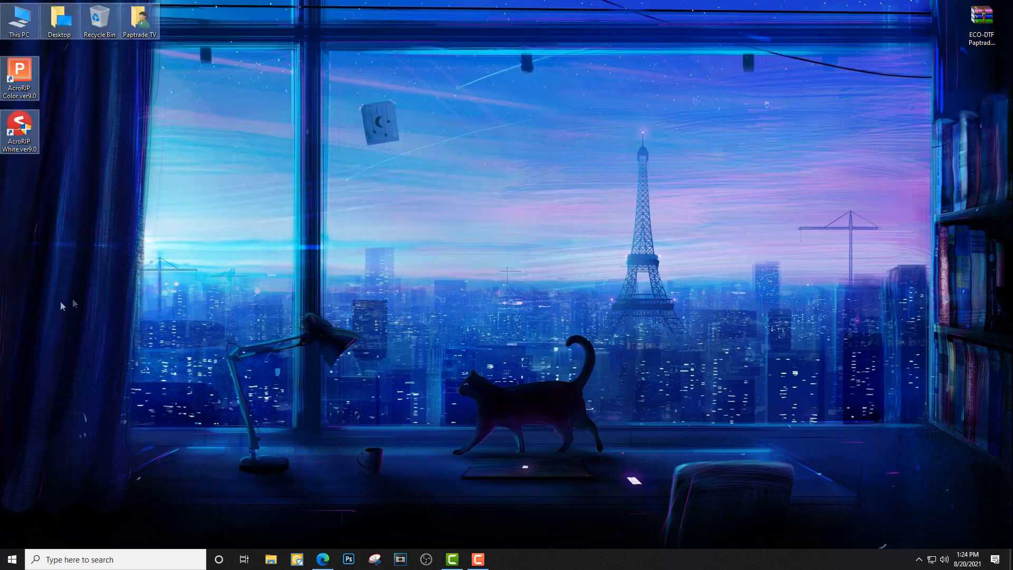
{"action": "left_click", "coordinate": [199, 228]}
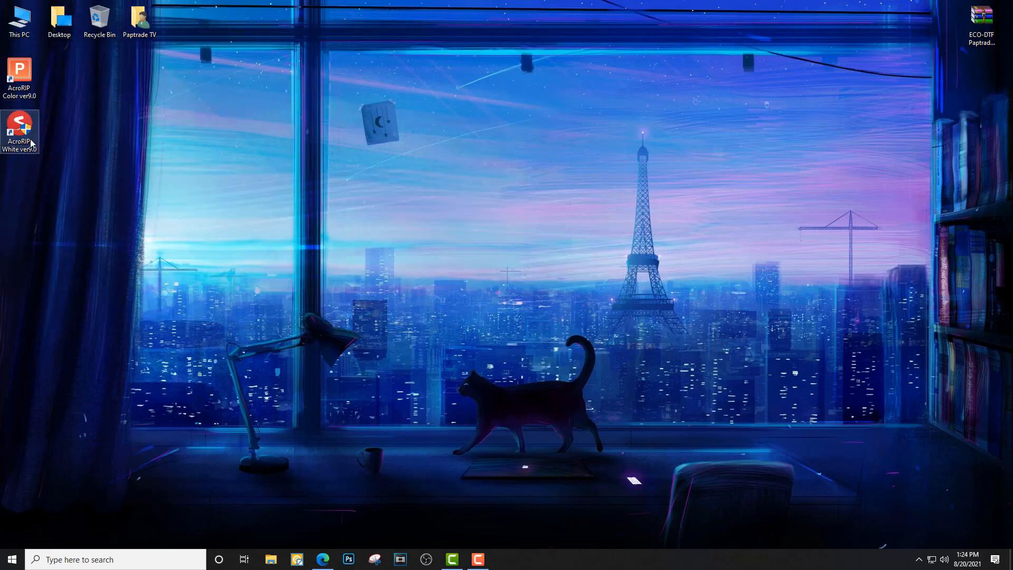
{"action": "left_click", "coordinate": [23, 77]}
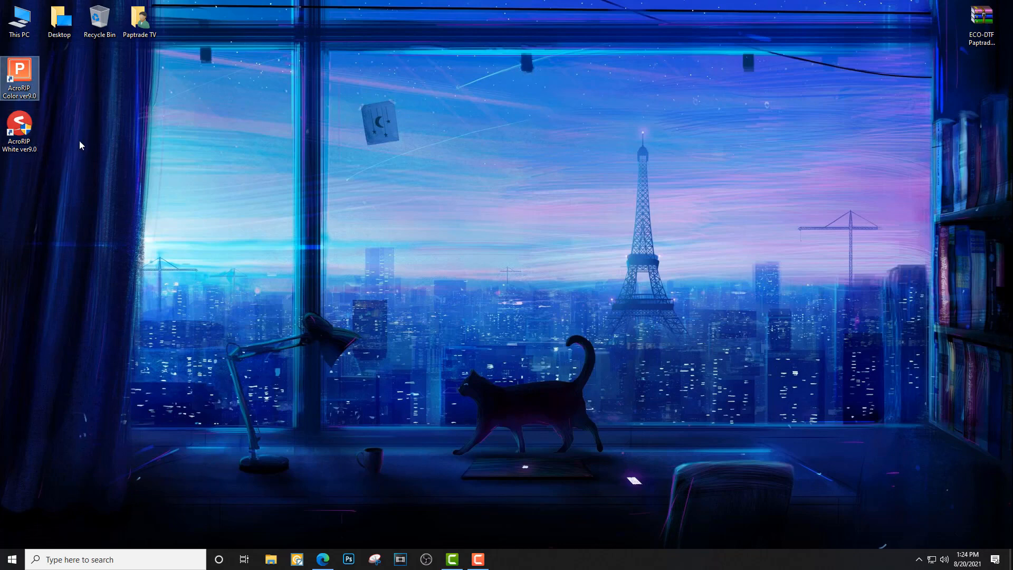
{"action": "left_click", "coordinate": [19, 131]}
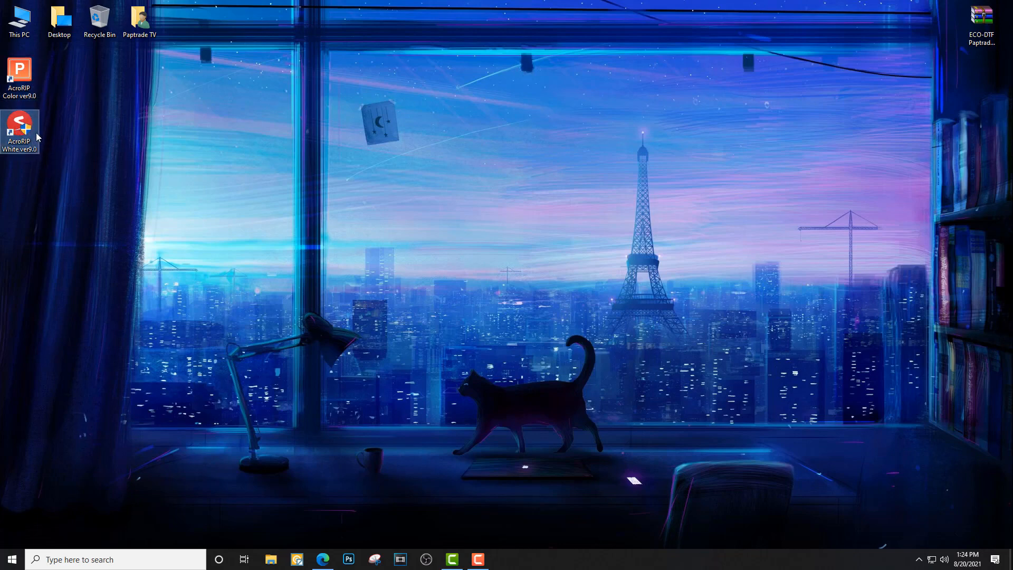
{"action": "left_click_drag", "start_coordinate": [71, 65], "coordinate": [0, 132]}
{"action": "left_click", "coordinate": [175, 125]}
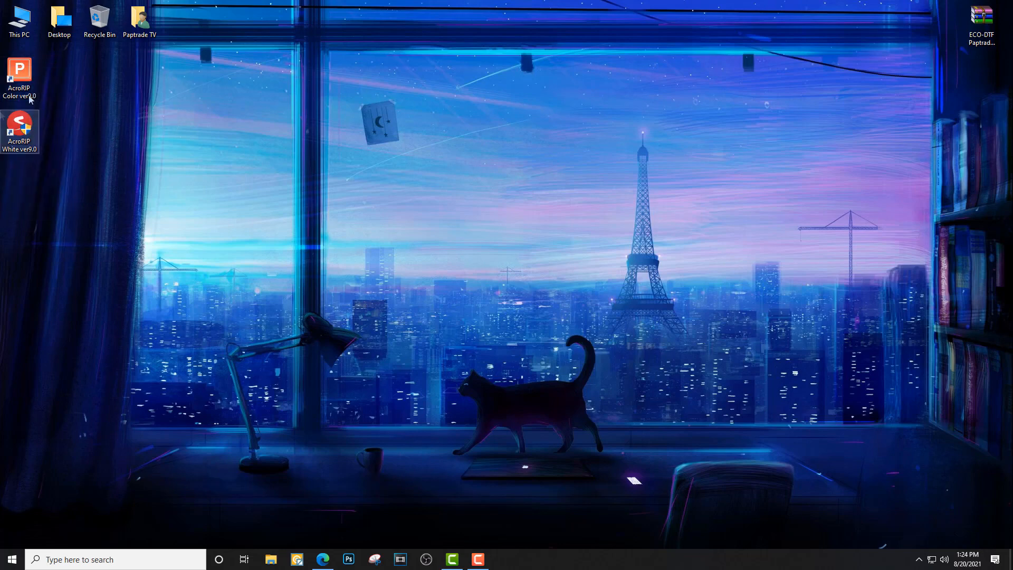
Try to launch AcroRIP White ver9.0 from its desktop shortcut and dismiss the error dialog
{"action": "double_click", "coordinate": [24, 136]}
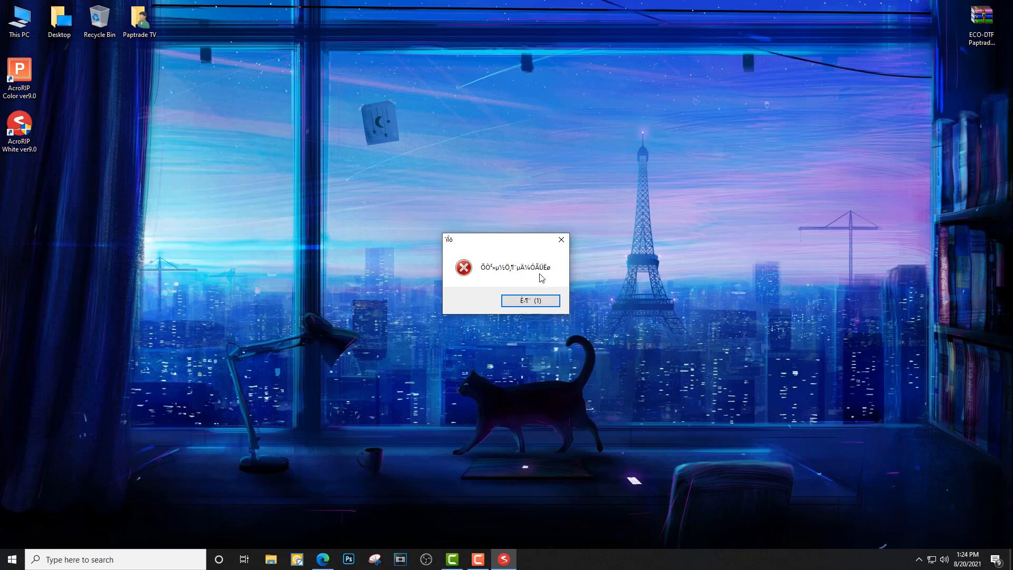
{"action": "double_click", "coordinate": [26, 137]}
{"action": "key", "text": "Return"}
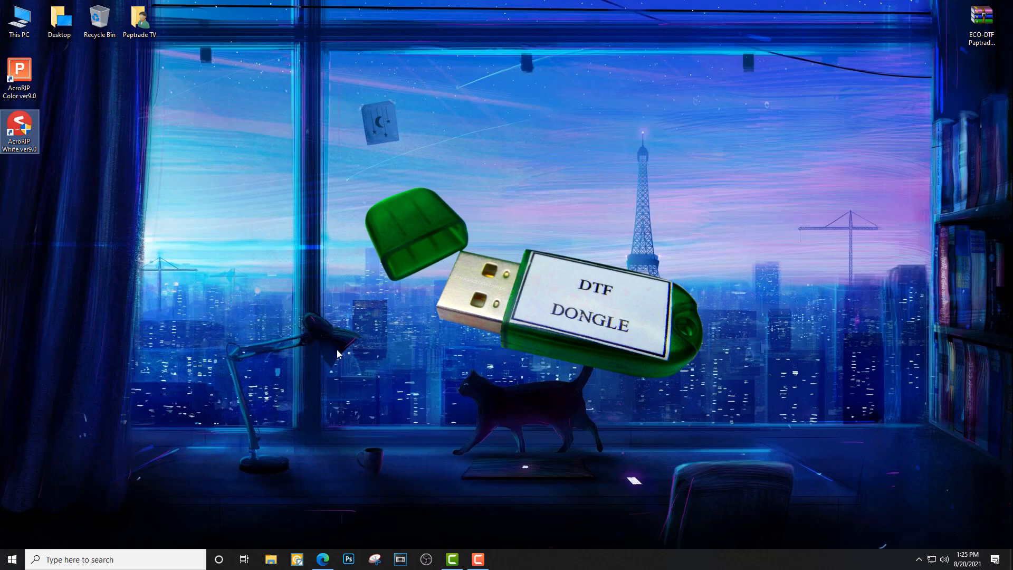
Launch AcroRIP White ver9.0 from its desktop shortcut
{"action": "double_click", "coordinate": [23, 136]}
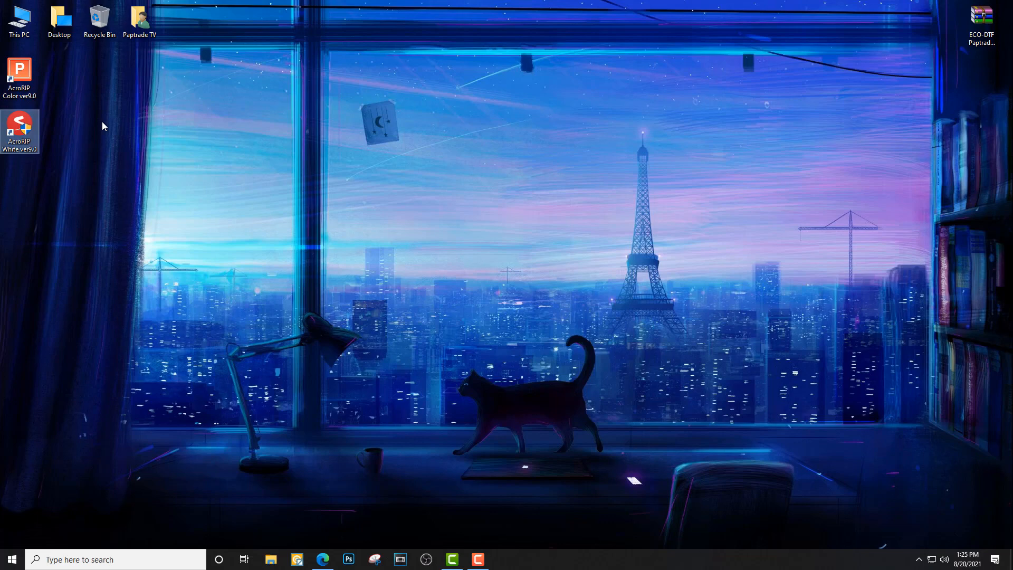
{"action": "double_click", "coordinate": [23, 128]}
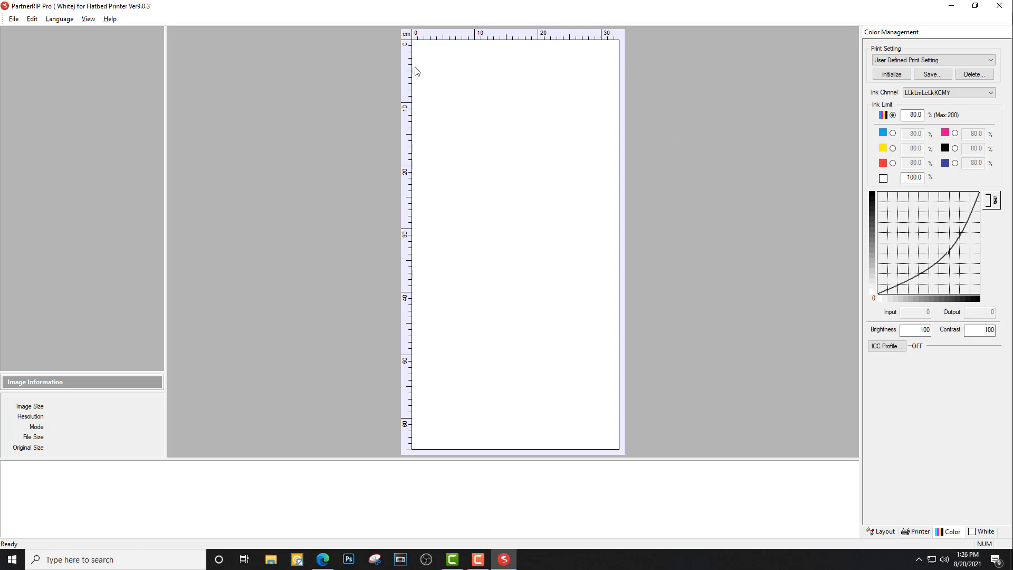
Start opening an image file and browse to the AcroRIP folder on Local Disk (C:)
{"action": "left_click", "coordinate": [13, 20]}
{"action": "left_click", "coordinate": [23, 32]}
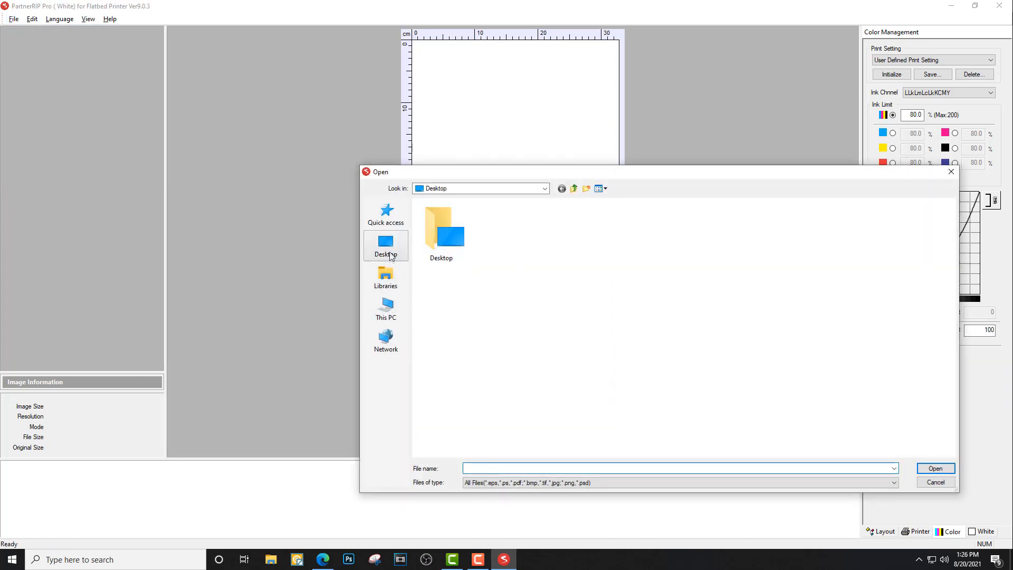
{"action": "left_click", "coordinate": [388, 311]}
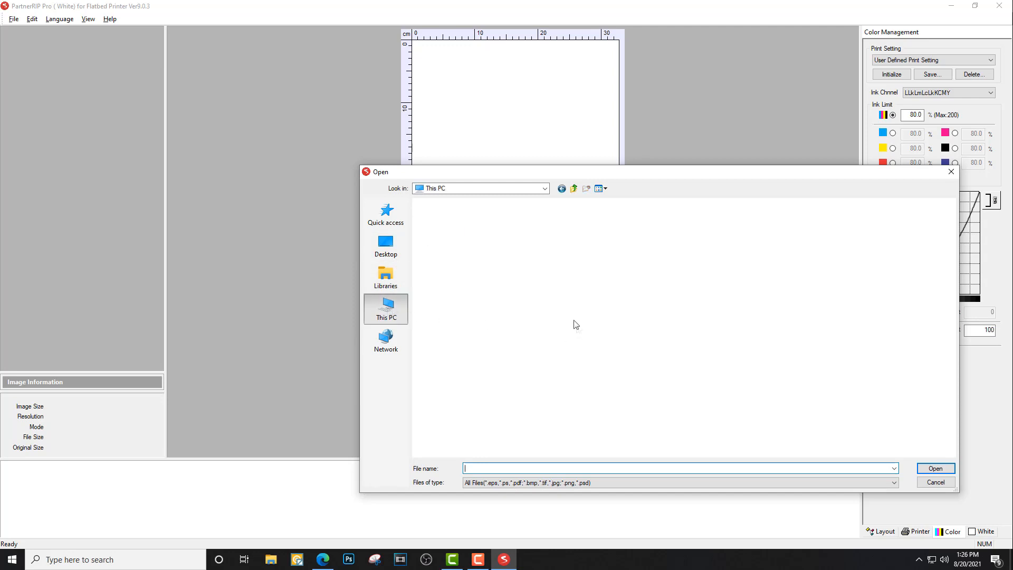
{"action": "double_click", "coordinate": [479, 298]}
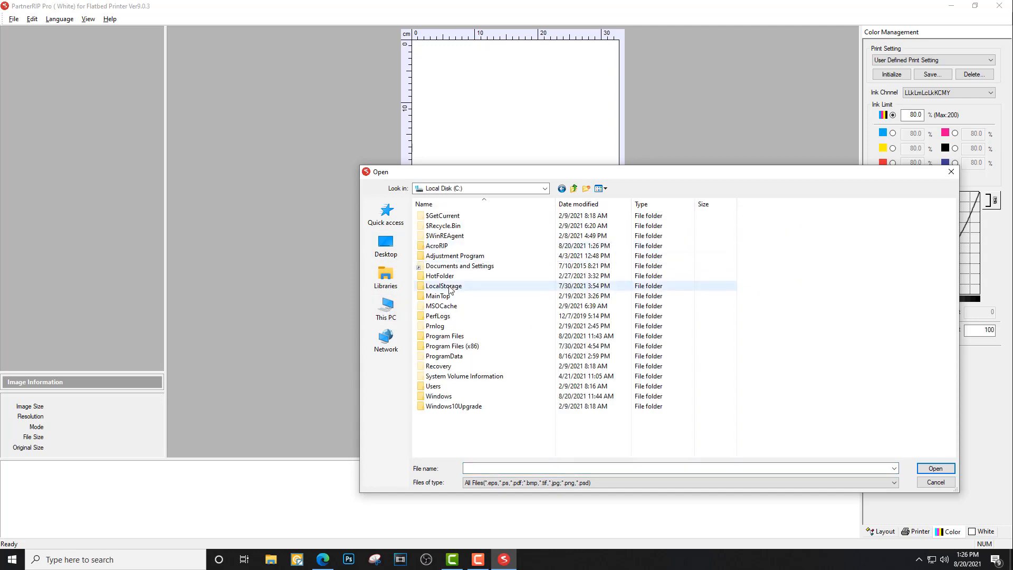
{"action": "double_click", "coordinate": [444, 246]}
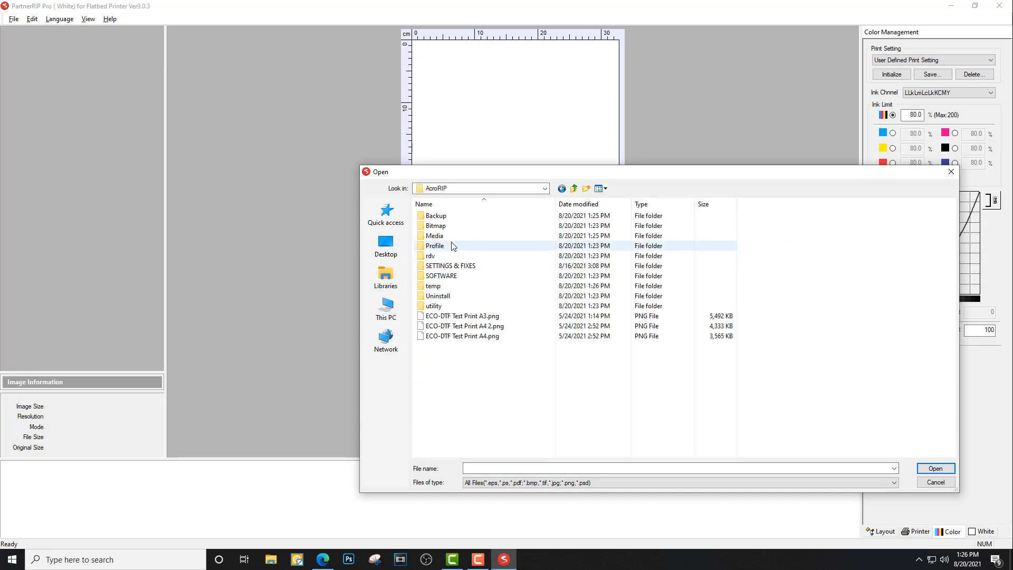
Load the image ECO-DTF Test Print A3.png from the AcroRIP folder
{"action": "left_click", "coordinate": [464, 316]}
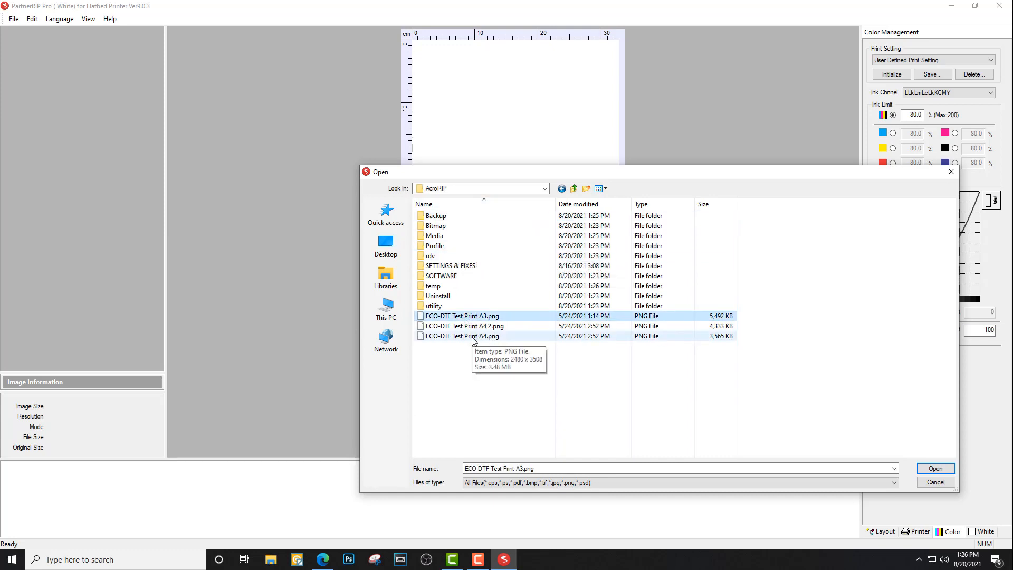
{"action": "left_click", "coordinate": [488, 337]}
{"action": "left_click", "coordinate": [464, 326]}
{"action": "left_click", "coordinate": [455, 316]}
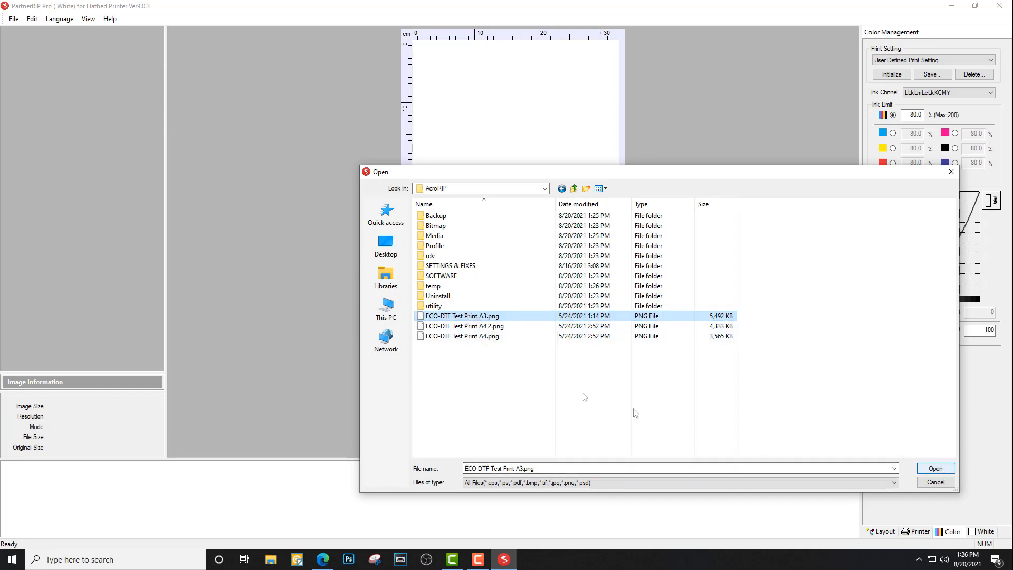
{"action": "left_click", "coordinate": [462, 339]}
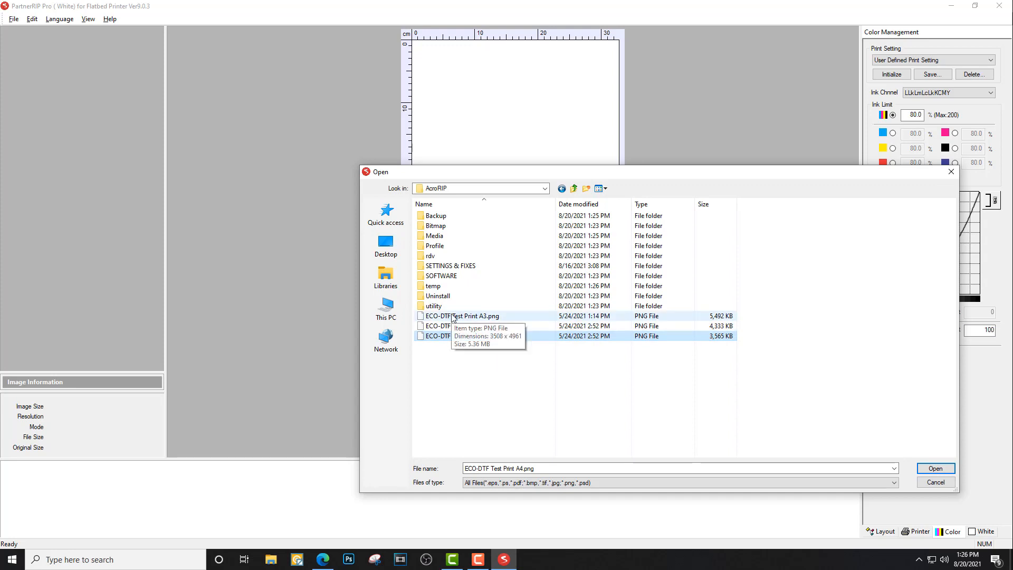
{"action": "left_click", "coordinate": [453, 317]}
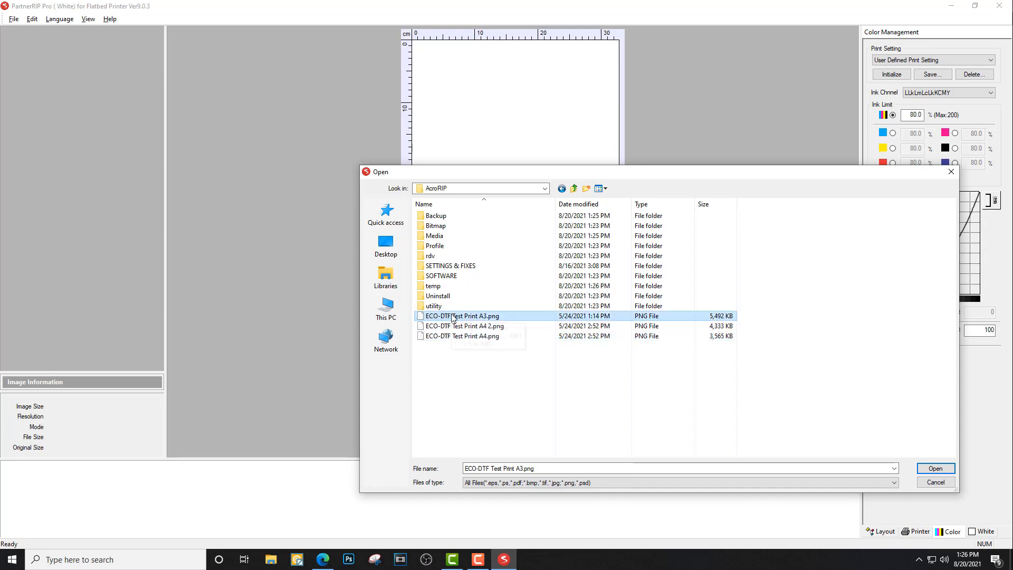
{"action": "left_click", "coordinate": [934, 469]}
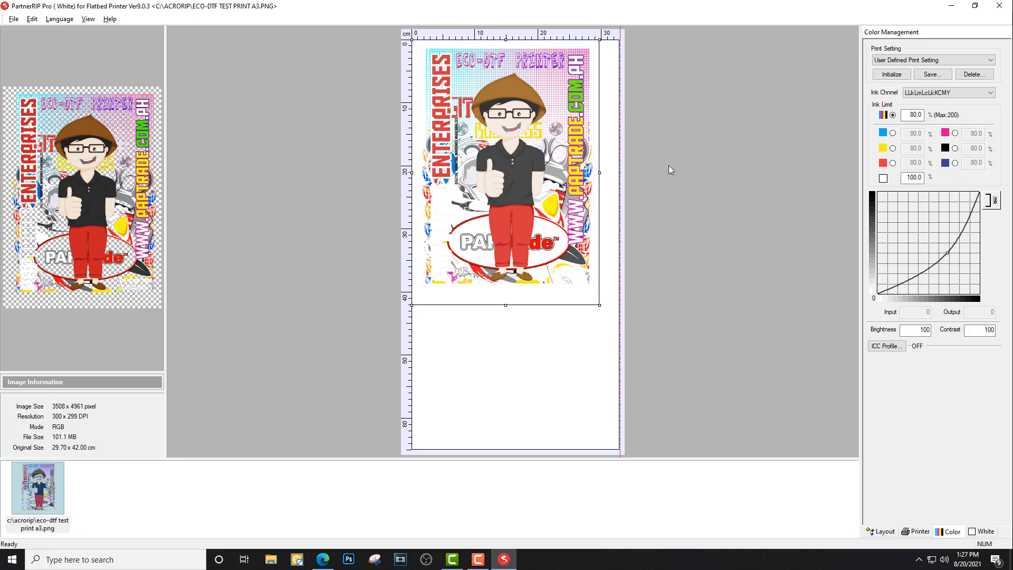
Set the layout's paper size to 29.7 cm wide and 42 cm high
{"action": "left_click", "coordinate": [880, 534]}
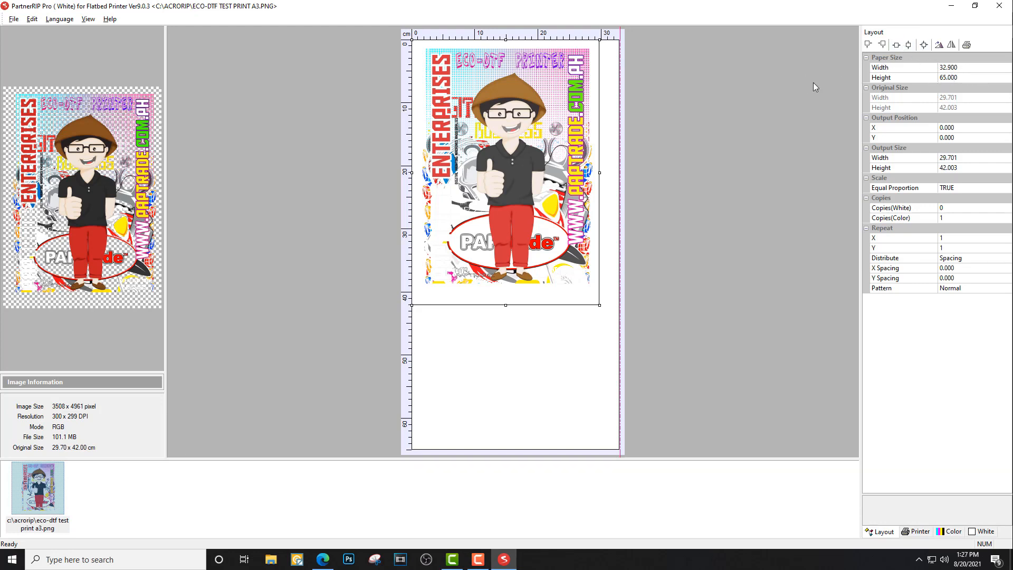
{"action": "left_click", "coordinate": [969, 68]}
{"action": "left_click", "coordinate": [888, 69]}
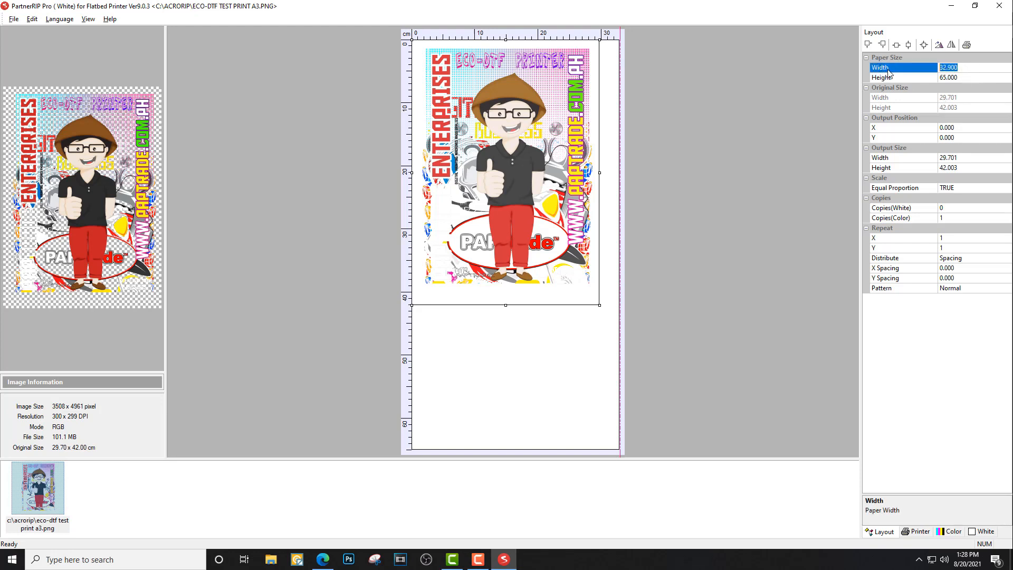
{"action": "type", "text": "28"}
{"action": "type", "text": ".7"}
{"action": "key", "text": "Return"}
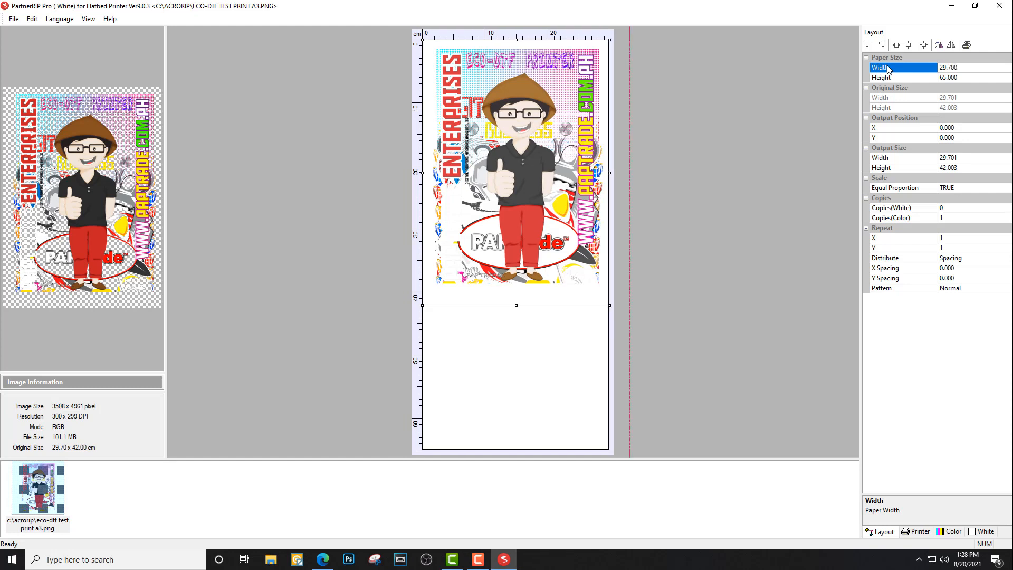
{"action": "left_click", "coordinate": [914, 78]}
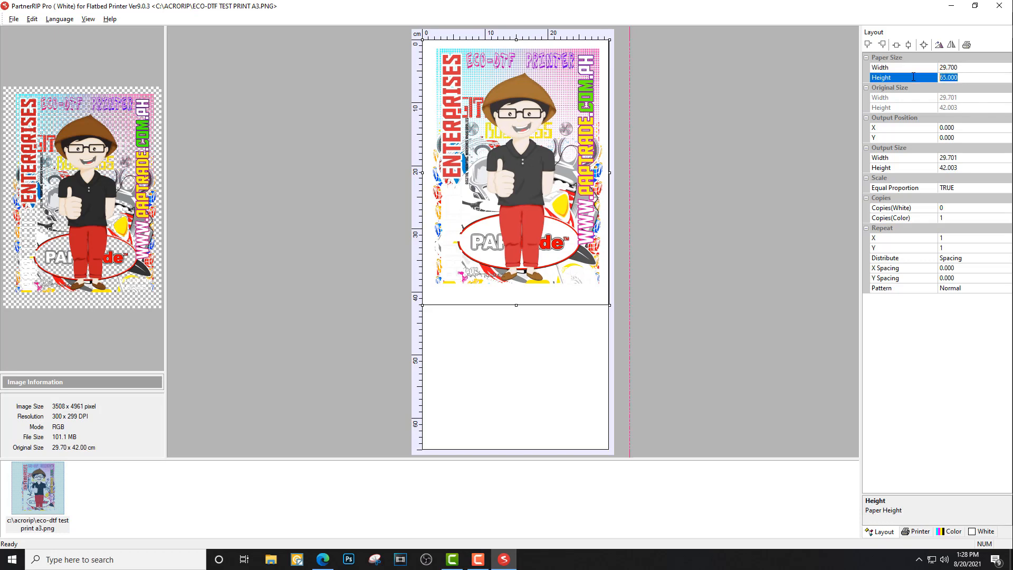
{"action": "type", "text": "42"}
{"action": "key", "text": "Return"}
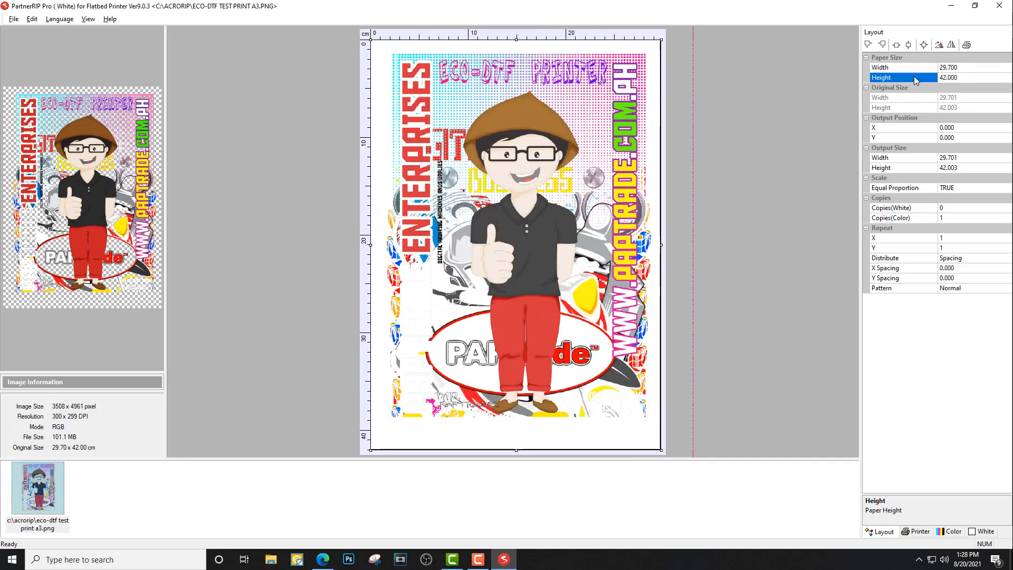
Mirror the test print artwork horizontally on the page
{"action": "left_click", "coordinate": [953, 45]}
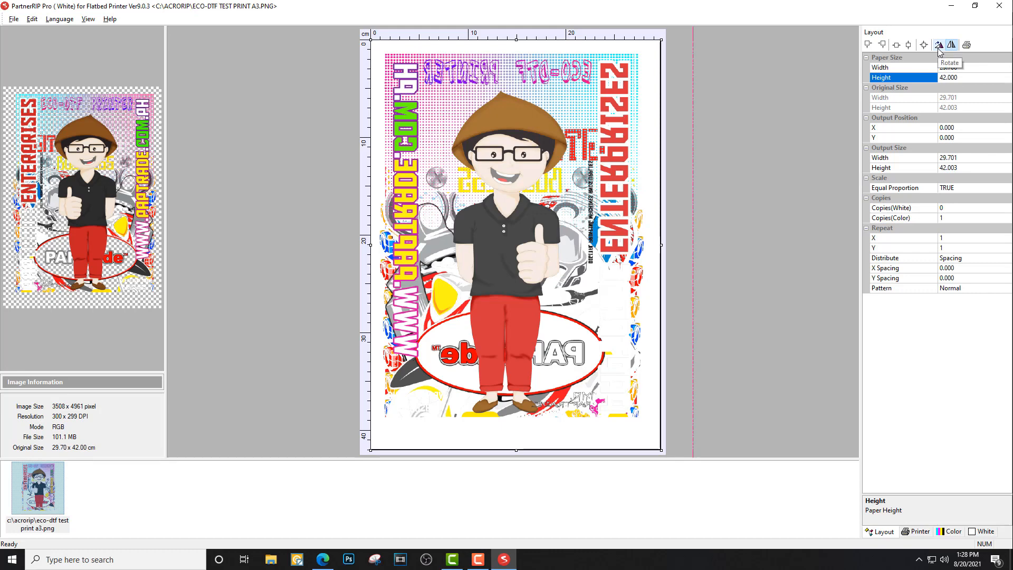
Rotate the mirrored artwork in 90° increments through a full turn
{"action": "left_click", "coordinate": [939, 47]}
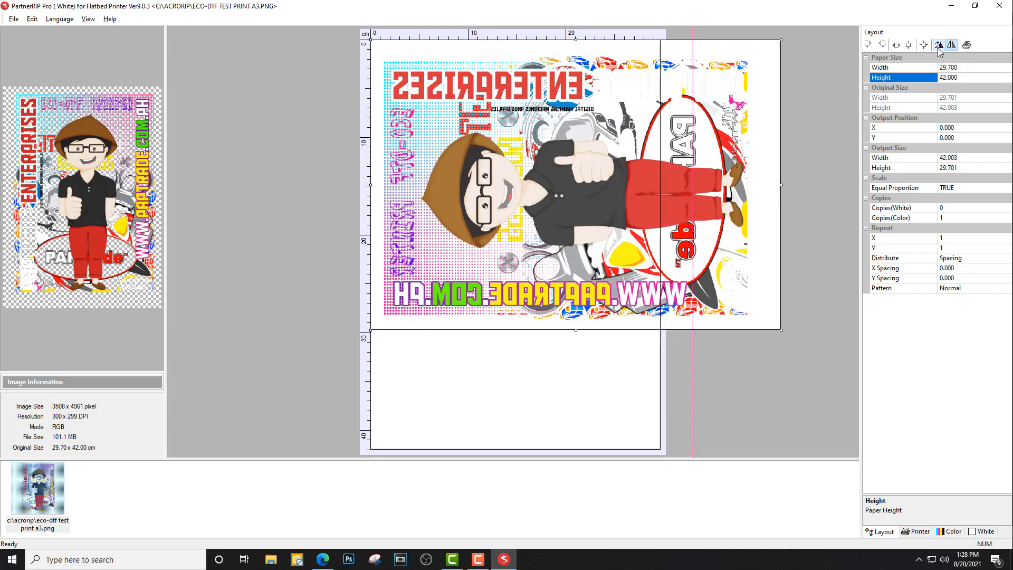
{"action": "left_click", "coordinate": [939, 46]}
{"action": "left_click", "coordinate": [939, 46]}
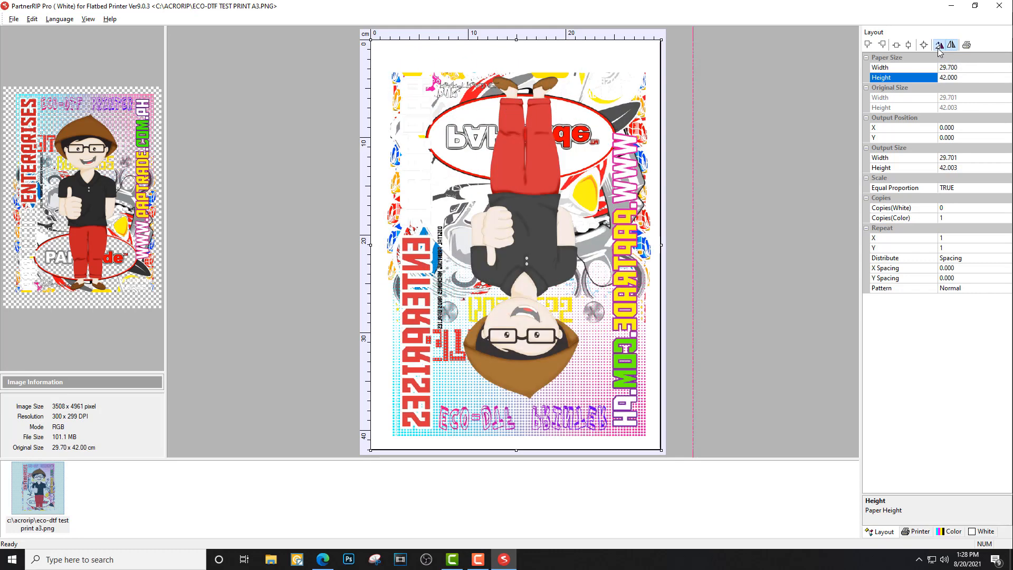
{"action": "left_click", "coordinate": [939, 47]}
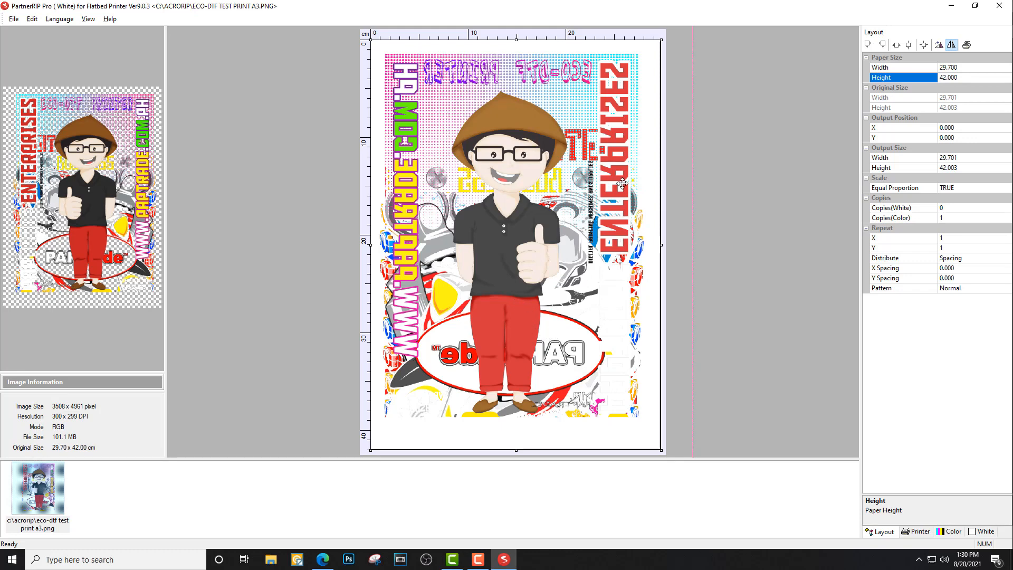
Set the printer model to Stylus Photo 1390/1400 in the printer settings
{"action": "left_click", "coordinate": [919, 532]}
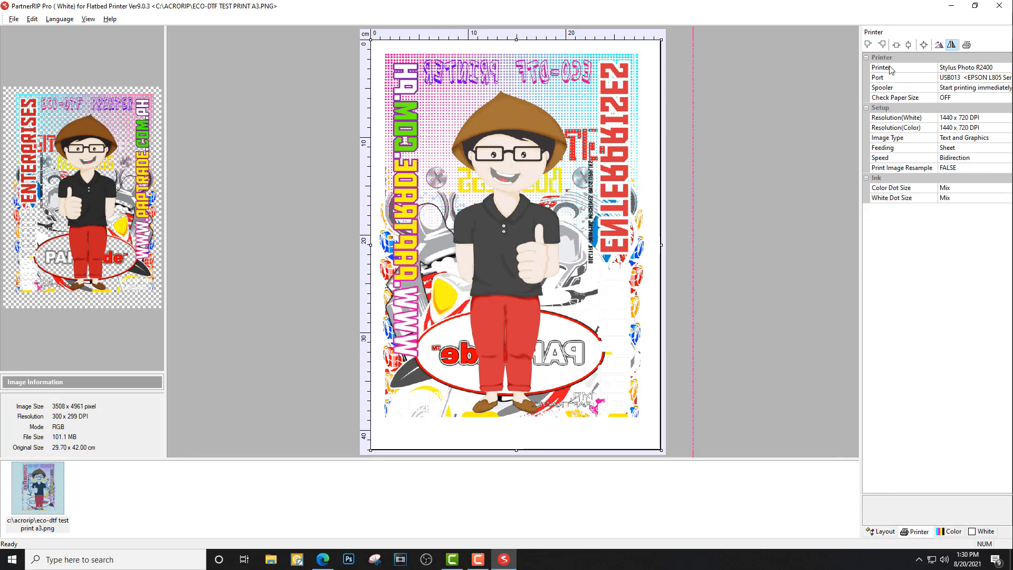
{"action": "left_click", "coordinate": [968, 72]}
{"action": "left_click", "coordinate": [1007, 67]}
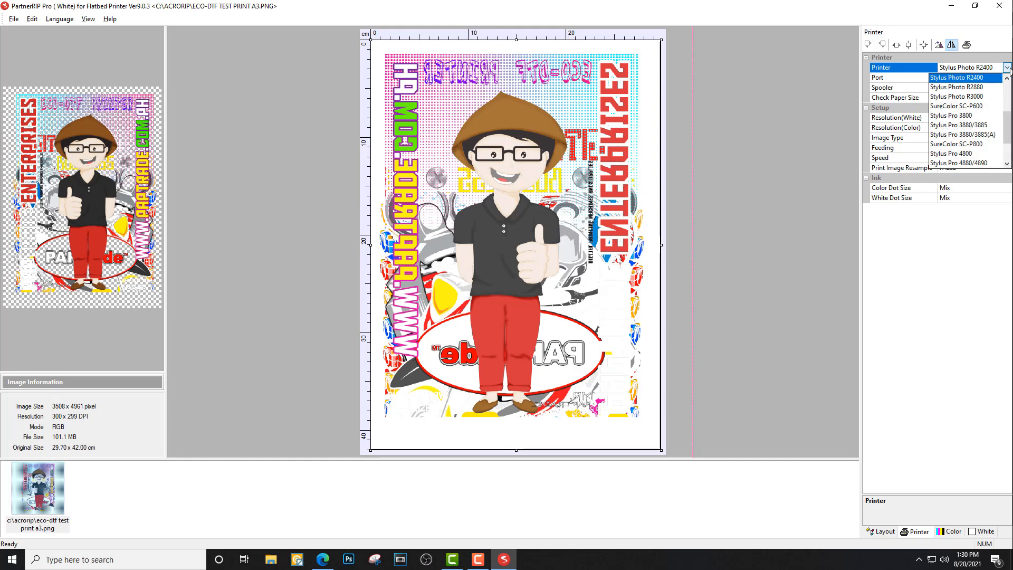
{"action": "left_click_drag", "start_coordinate": [1010, 122], "coordinate": [1009, 95]}
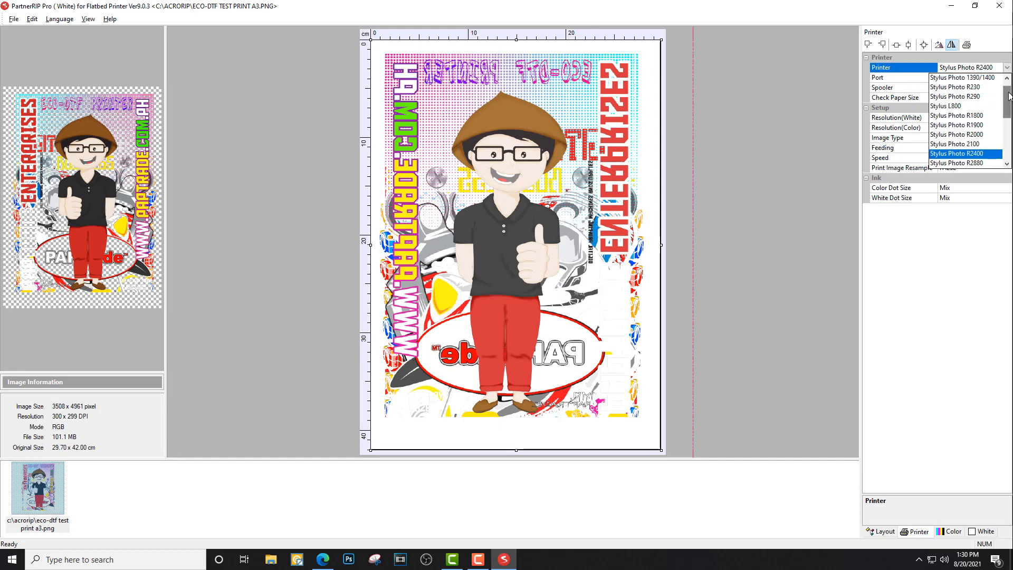
{"action": "left_click", "coordinate": [955, 79]}
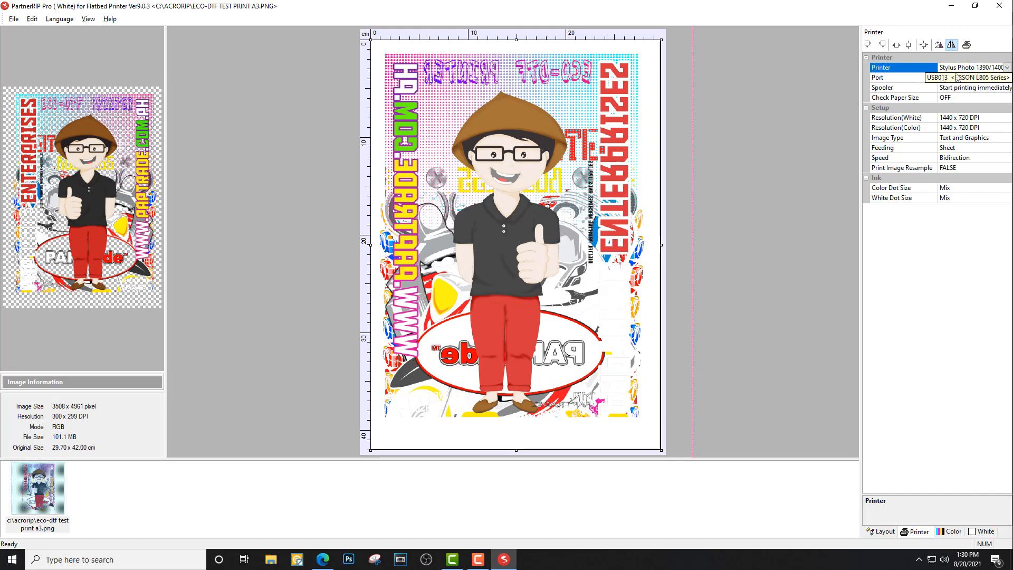
Set the printer port to USB001 <EPSON L1800 Series>
{"action": "left_click", "coordinate": [889, 79]}
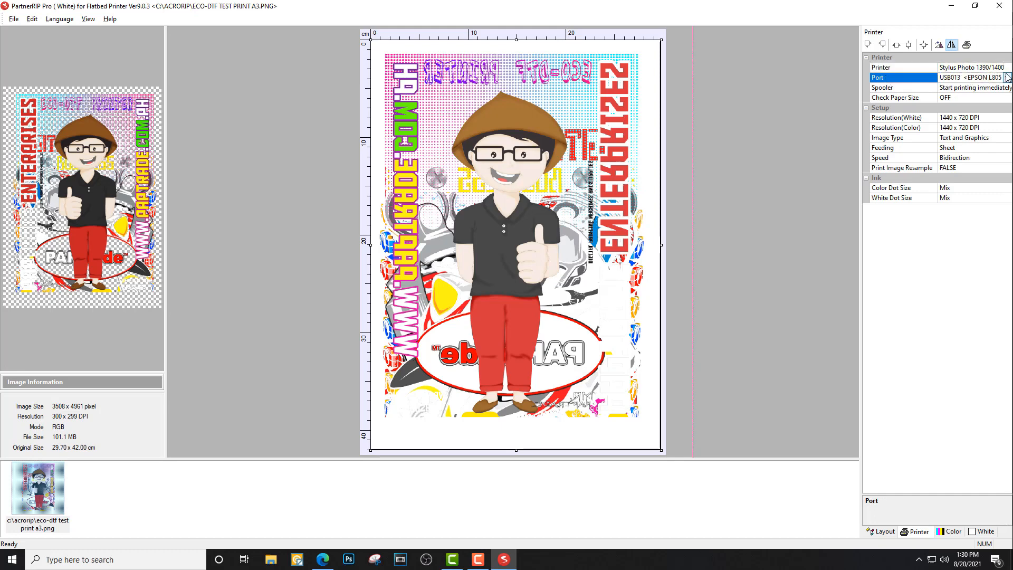
{"action": "left_click", "coordinate": [1007, 78]}
{"action": "mouse_move", "coordinate": [1009, 136]}
{"action": "left_mouse_down"}
{"action": "mouse_move", "coordinate": [1009, 125]}
{"action": "mouse_move", "coordinate": [1009, 138]}
{"action": "left_mouse_up"}
{"action": "left_click", "coordinate": [945, 173]}
{"action": "left_click", "coordinate": [1007, 78]}
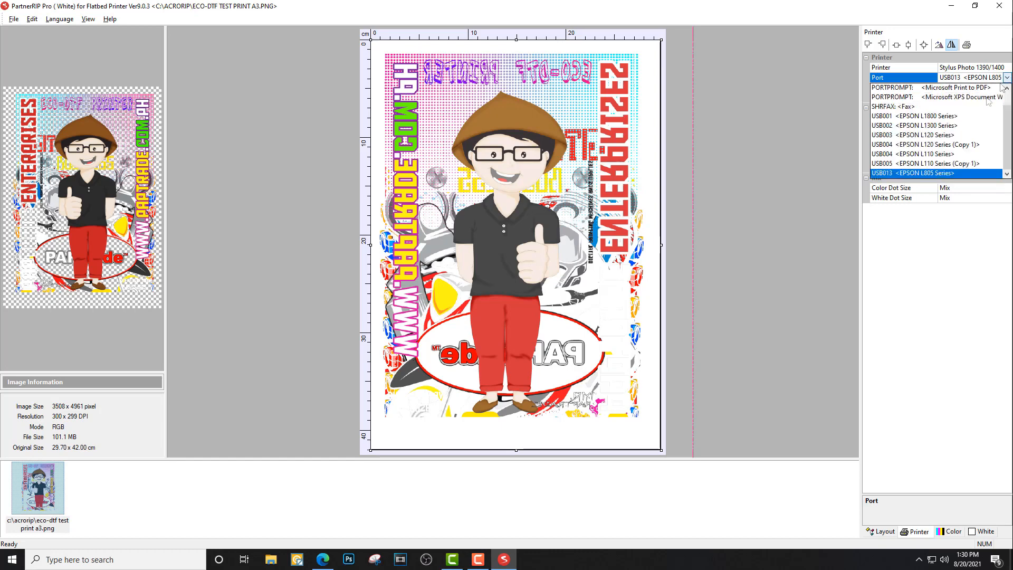
{"action": "left_click", "coordinate": [963, 116]}
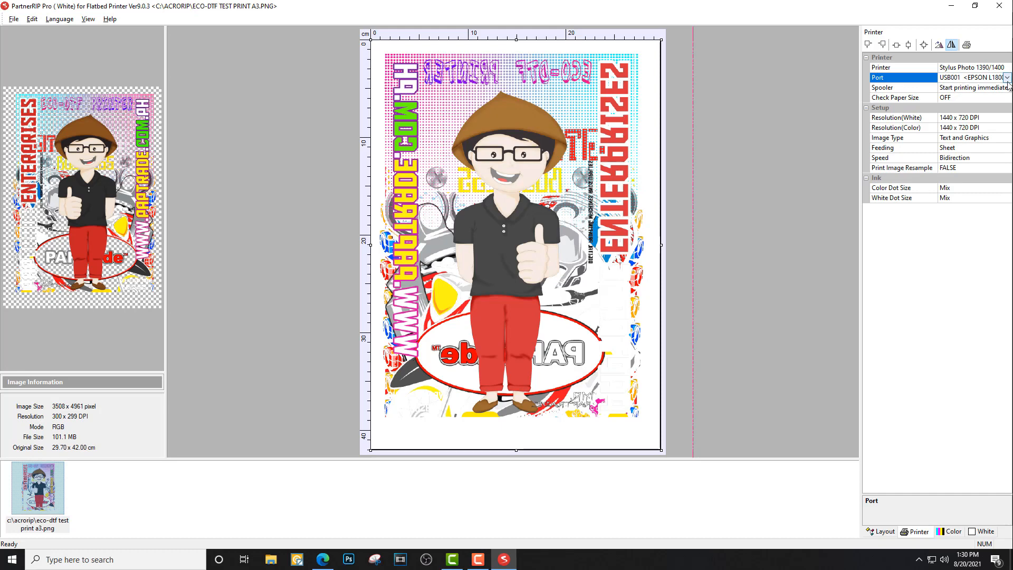
{"action": "left_click", "coordinate": [971, 78]}
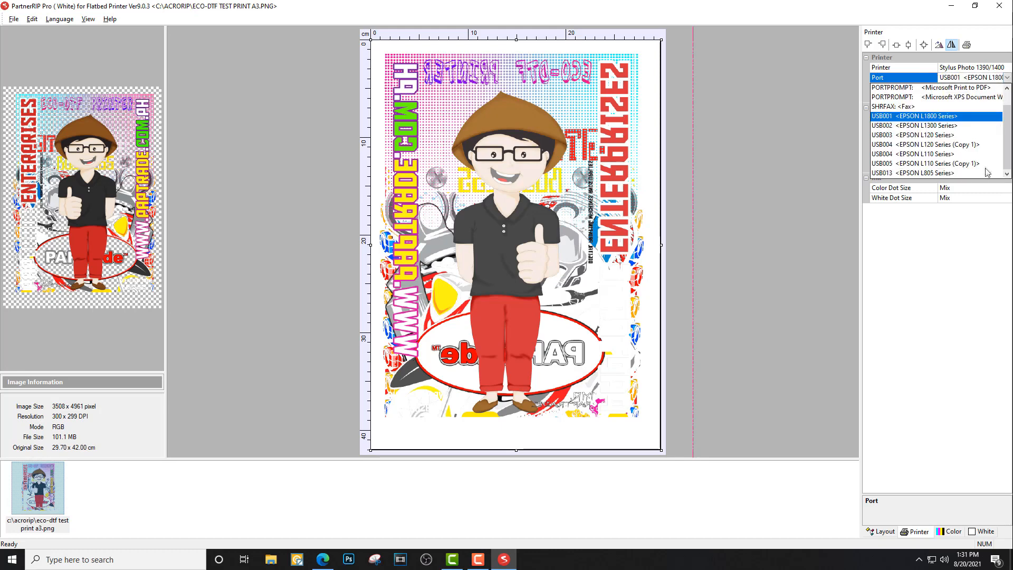
{"action": "left_click", "coordinate": [678, 5]}
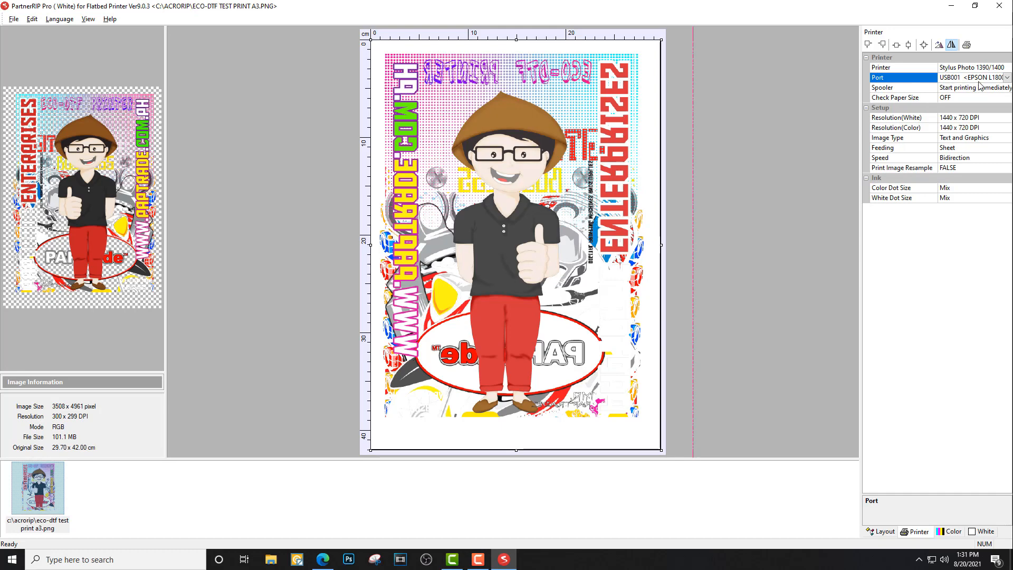
Reselect the USB001 <EPSON L1800 Series> port and set the white and color resolutions to 1440 x 1440 DPI
{"action": "left_click", "coordinate": [1007, 78]}
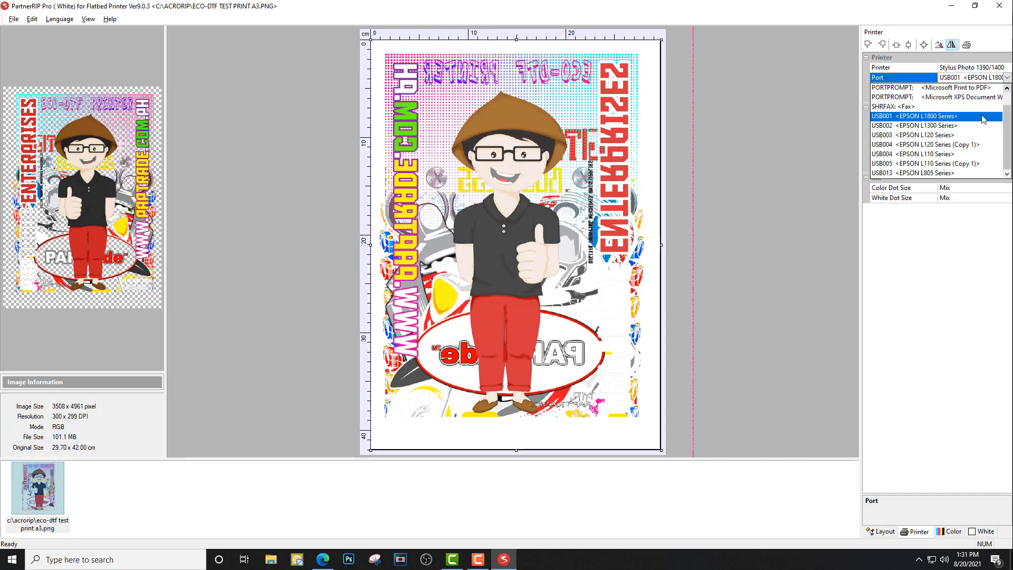
{"action": "left_click", "coordinate": [939, 117]}
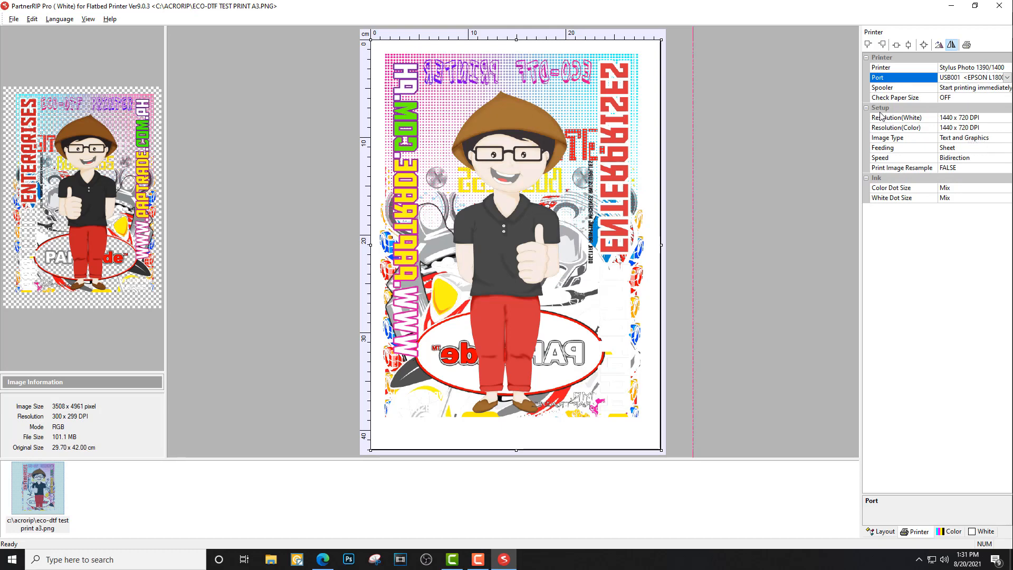
{"action": "left_click", "coordinate": [965, 119]}
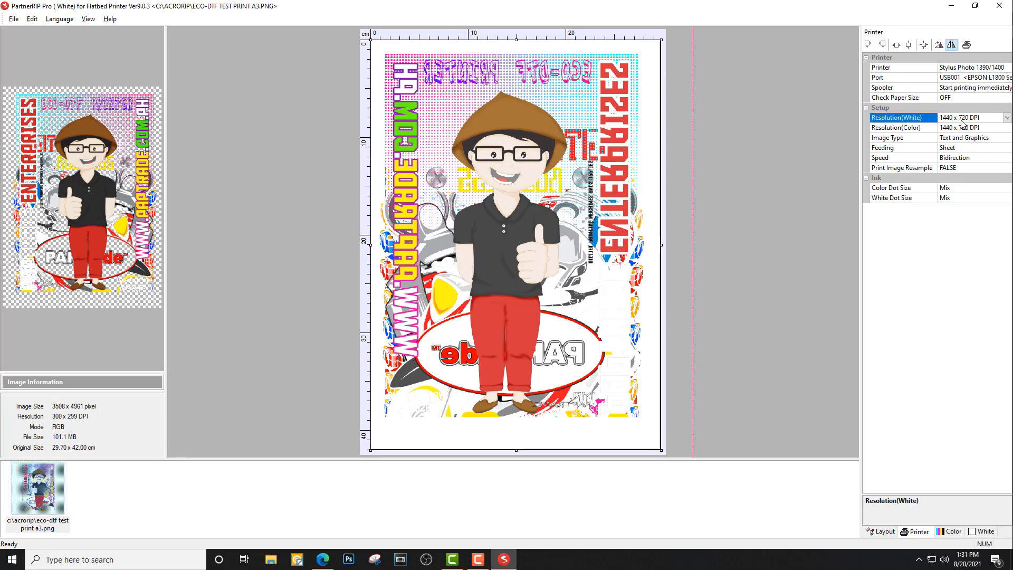
{"action": "left_click", "coordinate": [1008, 118]}
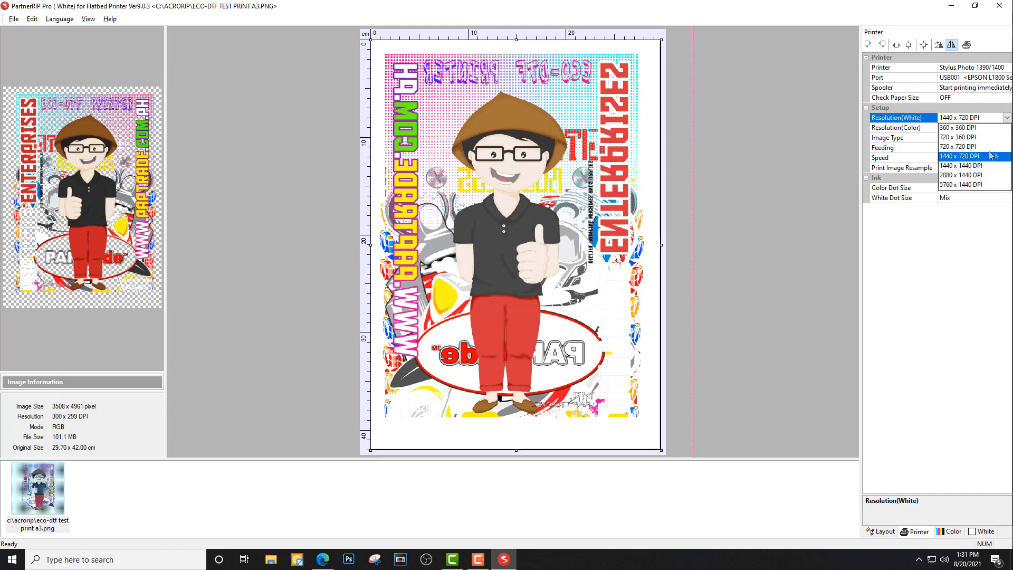
{"action": "left_click", "coordinate": [964, 166]}
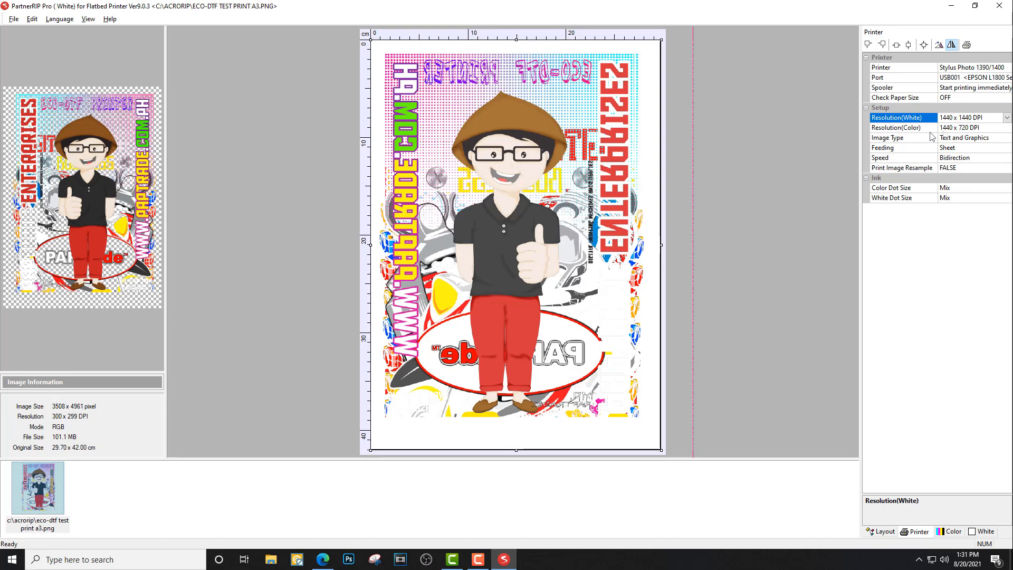
{"action": "left_click", "coordinate": [980, 130]}
{"action": "left_click", "coordinate": [980, 130]}
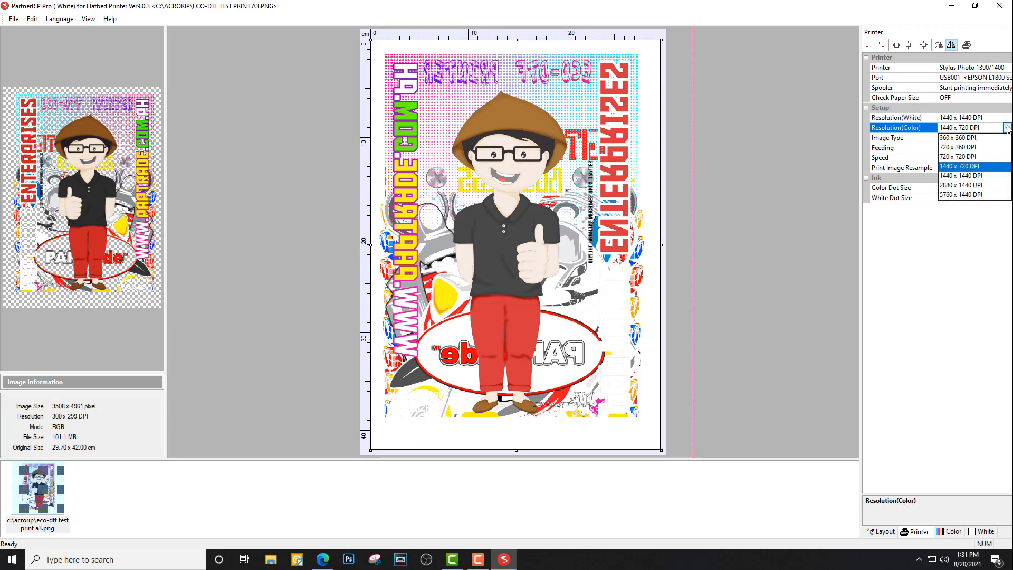
{"action": "left_click", "coordinate": [971, 176]}
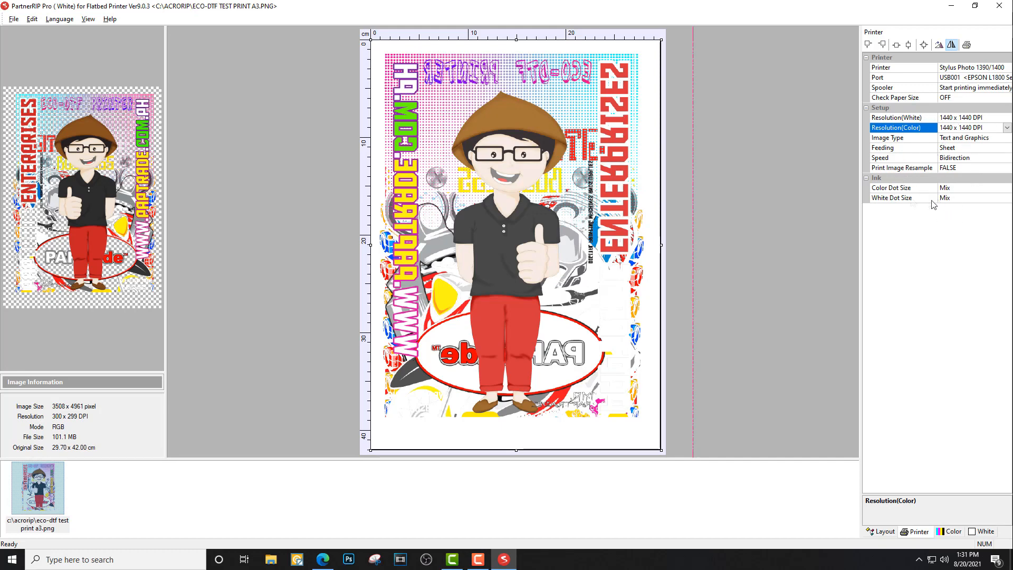
Set both the color dot size and the white dot size to Medium + Large
{"action": "left_click", "coordinate": [971, 190]}
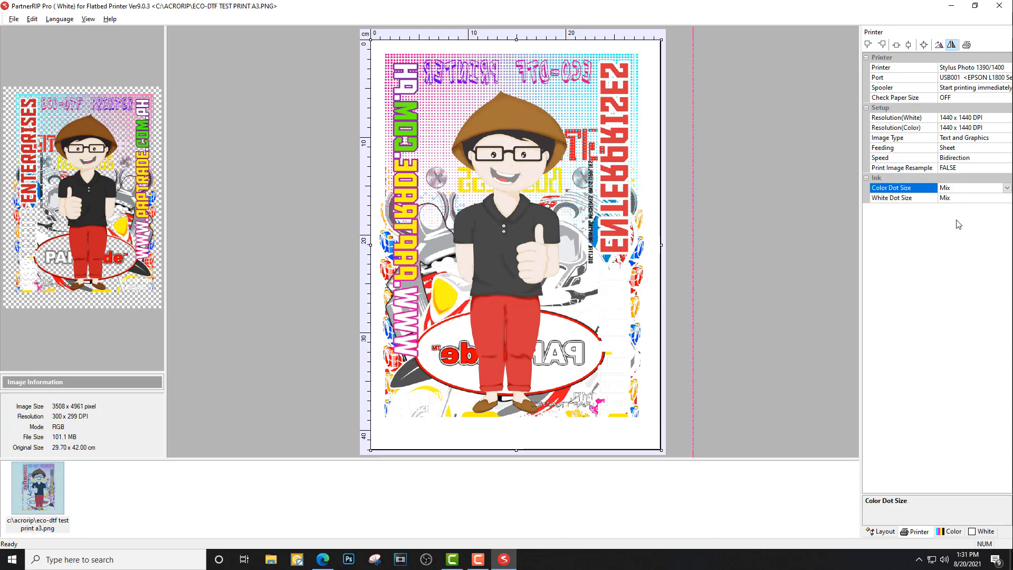
{"action": "left_click", "coordinate": [1007, 188]}
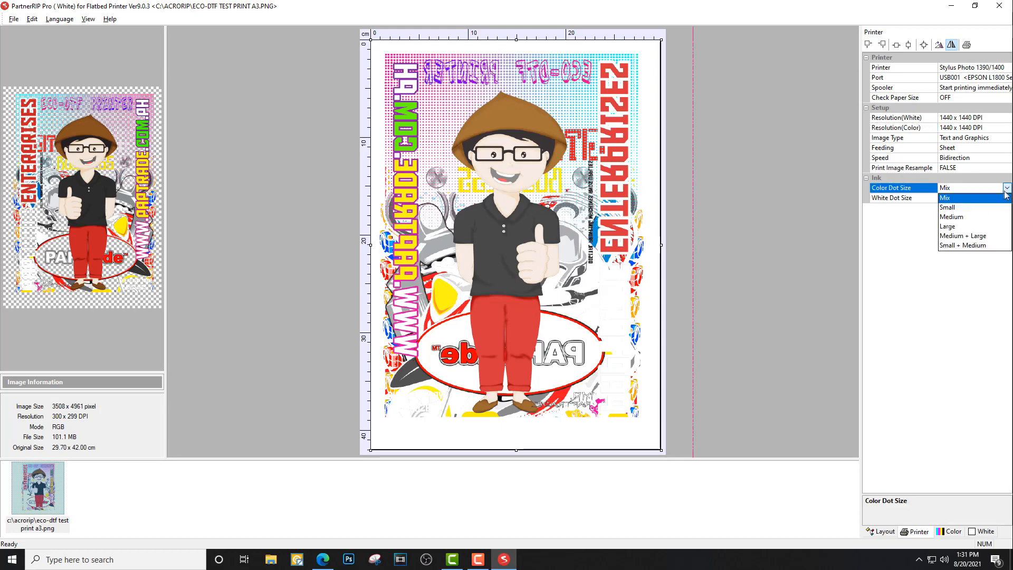
{"action": "left_click", "coordinate": [965, 236]}
{"action": "left_click", "coordinate": [958, 199]}
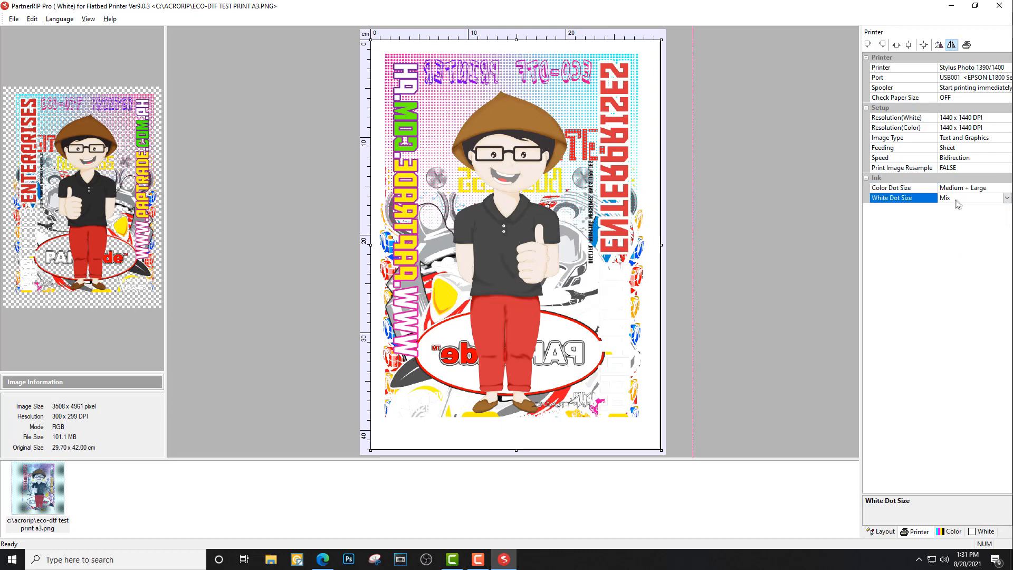
{"action": "left_click", "coordinate": [1007, 198]}
{"action": "left_click", "coordinate": [984, 246]}
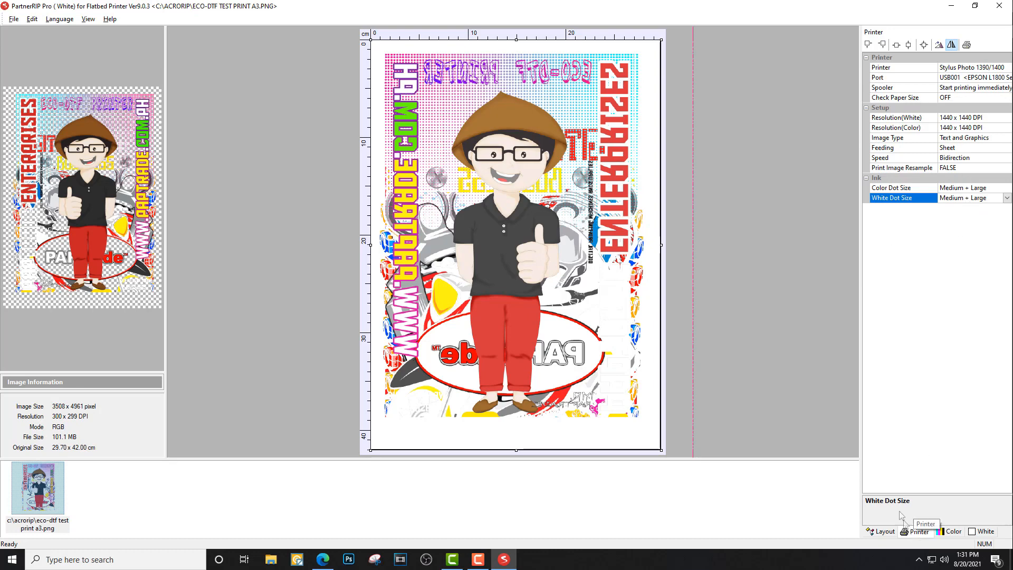
Check the available ink channel options and the list of supported printer models
{"action": "left_click", "coordinate": [950, 532]}
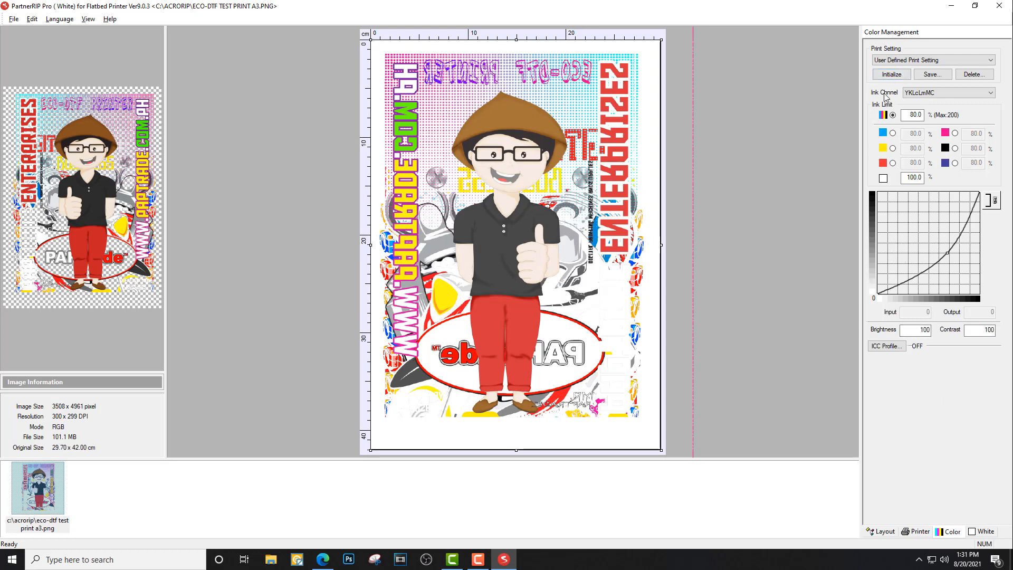
{"action": "left_click", "coordinate": [952, 94]}
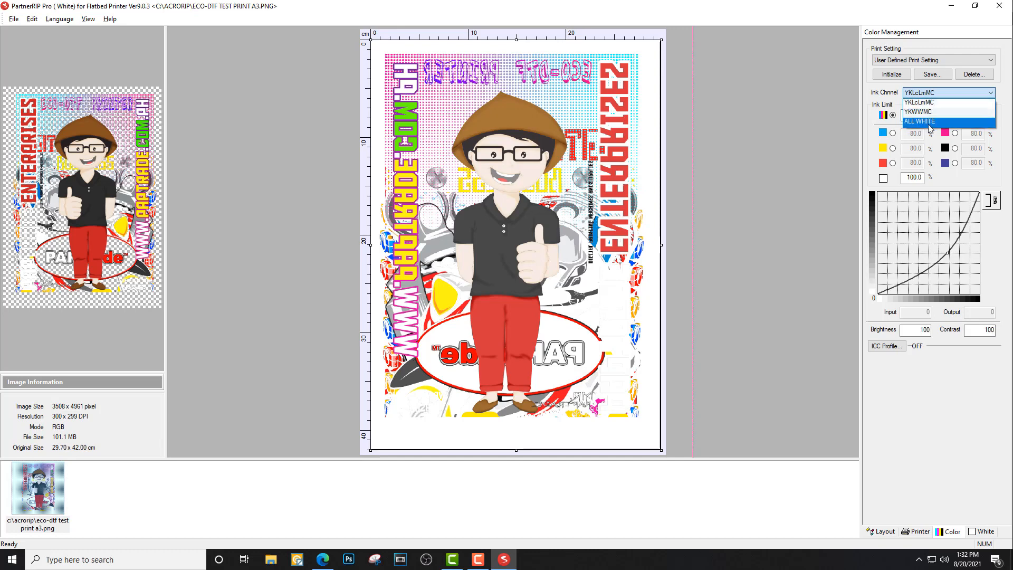
{"action": "left_click", "coordinate": [919, 533]}
{"action": "left_click", "coordinate": [919, 533]}
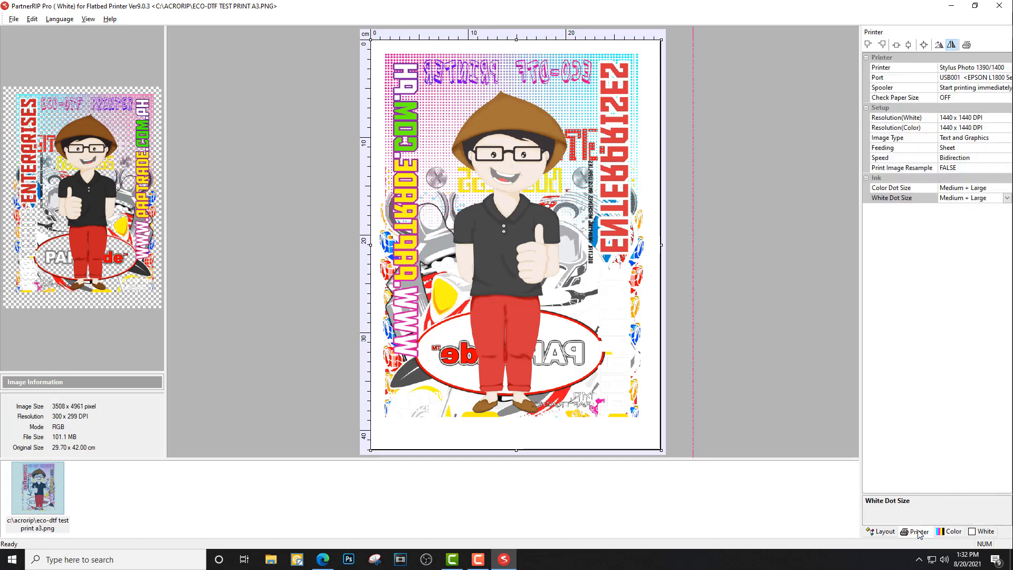
{"action": "left_click", "coordinate": [976, 71]}
{"action": "left_click", "coordinate": [1007, 68]}
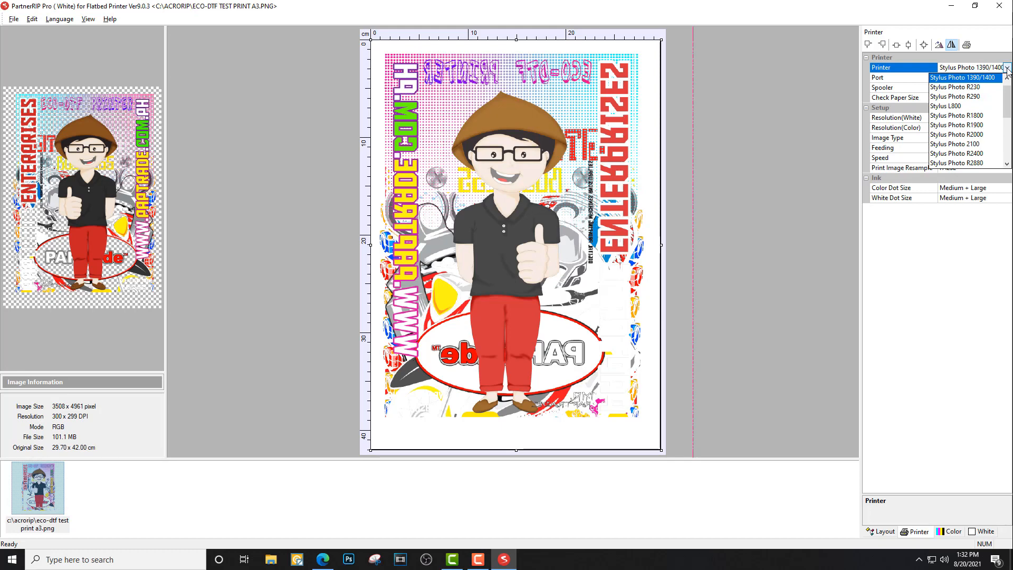
{"action": "left_click", "coordinate": [1007, 68]}
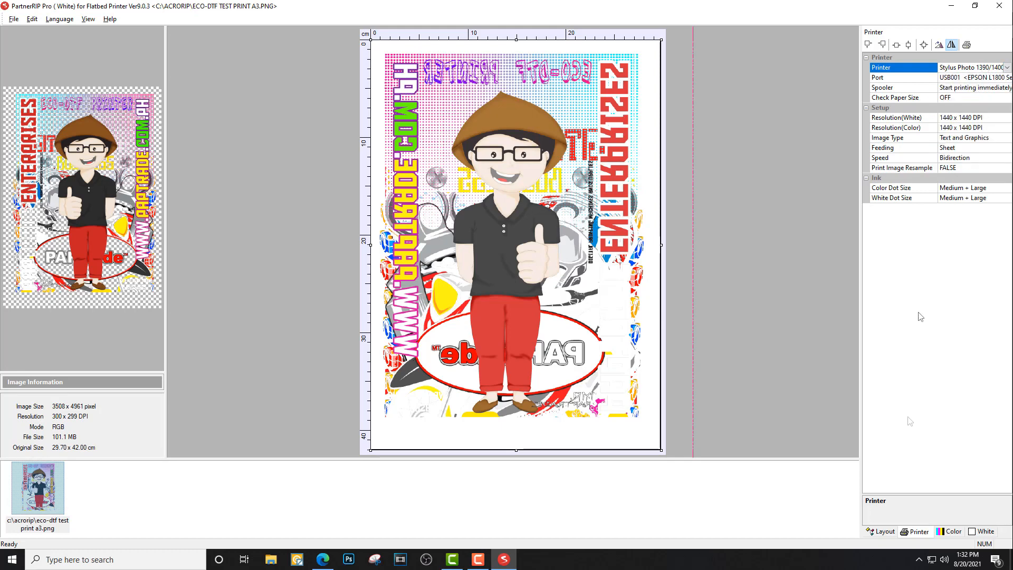
Set the ink channel to YKWWMC in the color management settings
{"action": "left_click", "coordinate": [950, 533]}
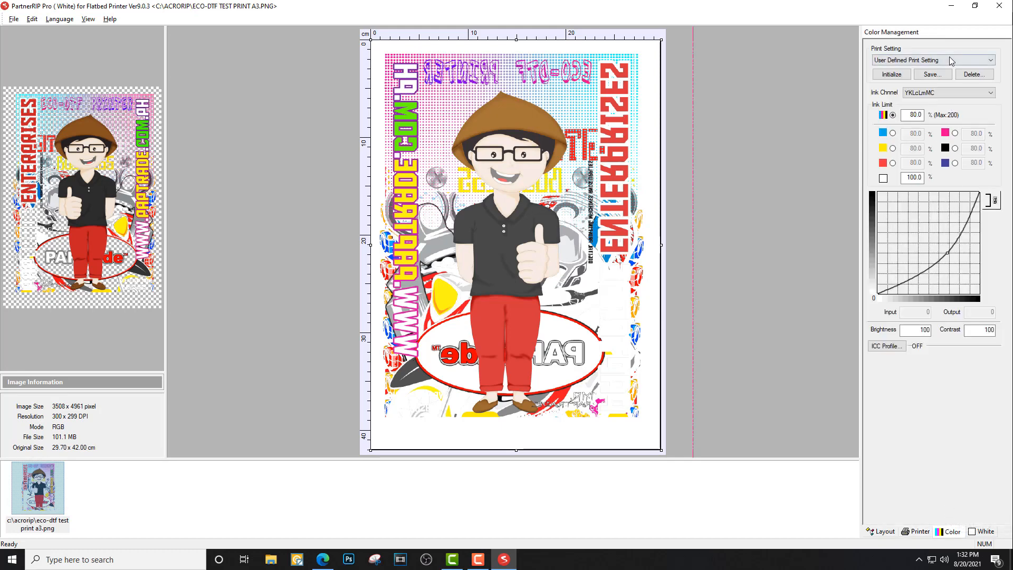
{"action": "left_click", "coordinate": [949, 94]}
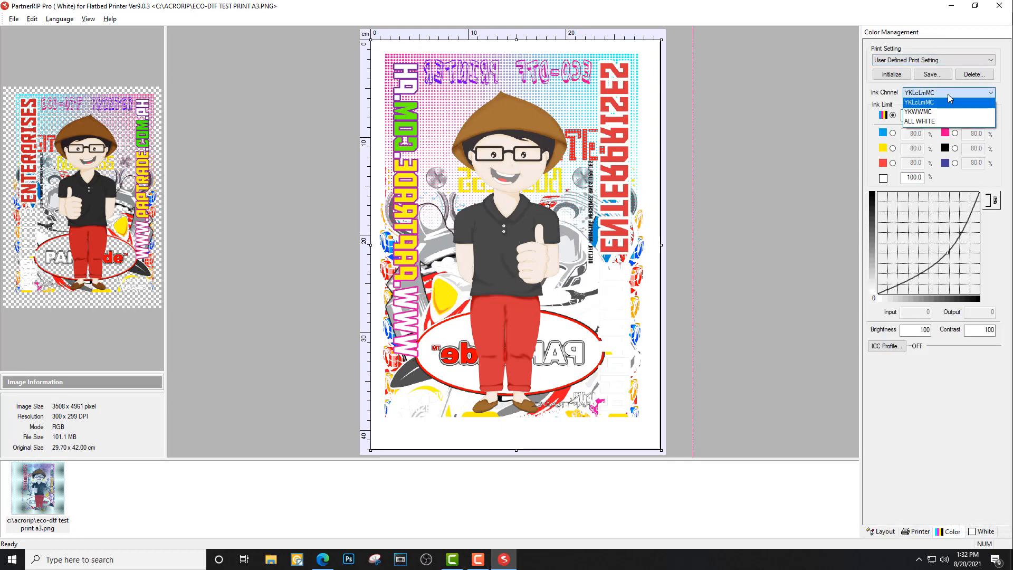
{"action": "left_click", "coordinate": [923, 113]}
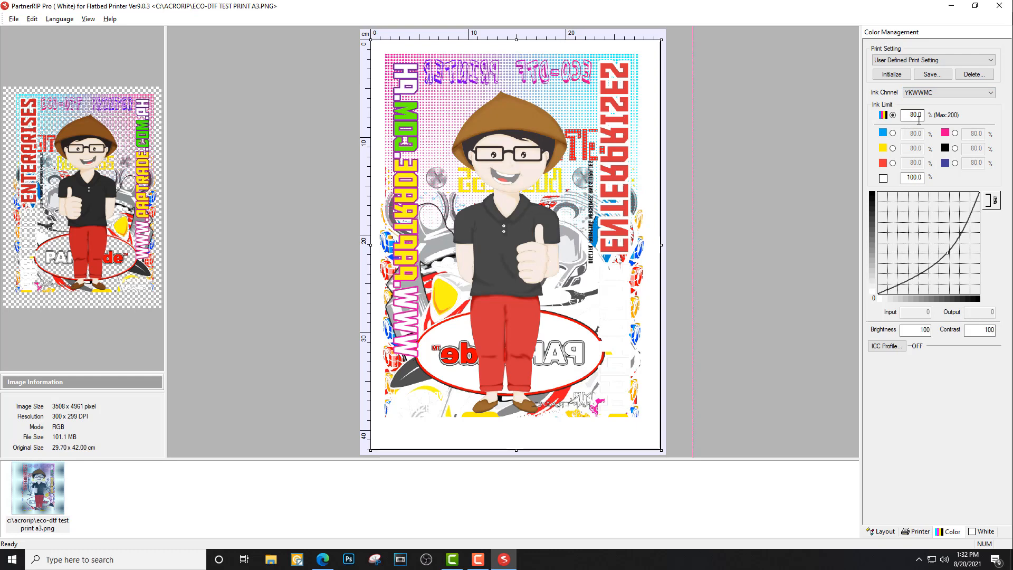
Set the overall color ink limit to 45% and the white ink limit to 200%
{"action": "left_click_drag", "start_coordinate": [914, 119], "coordinate": [906, 119]}
{"action": "type", "text": "45"}
{"action": "left_click_drag", "start_coordinate": [915, 178], "coordinate": [899, 180]}
{"action": "left_click_drag", "start_coordinate": [917, 178], "coordinate": [906, 177]}
Examine the individual ink limits and curves for cyan, magenta, yellow, black, red and blue
{"action": "left_click", "coordinate": [892, 133]}
{"action": "left_click", "coordinate": [955, 134]}
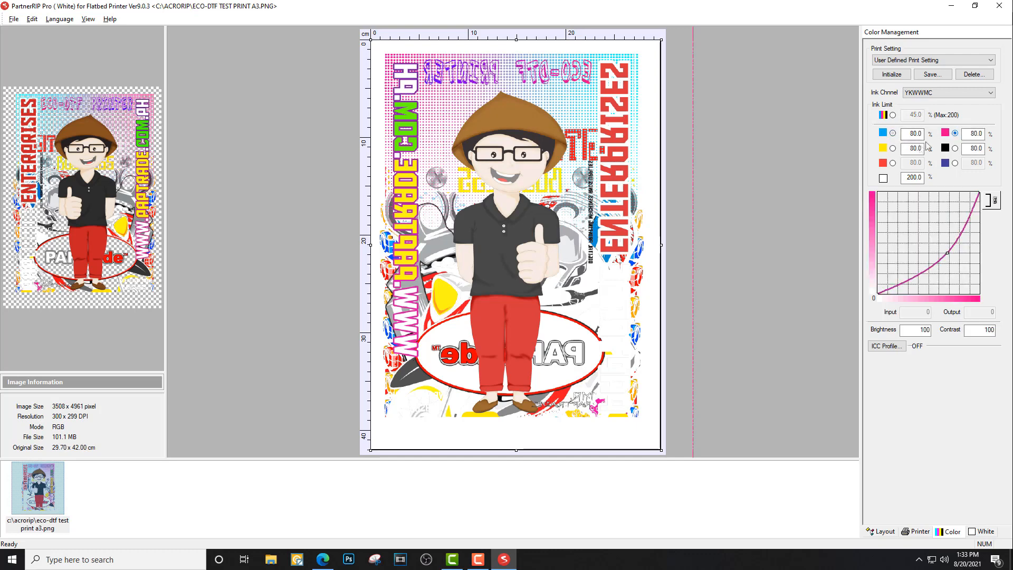
{"action": "left_click", "coordinate": [892, 149]}
{"action": "left_click", "coordinate": [955, 148]}
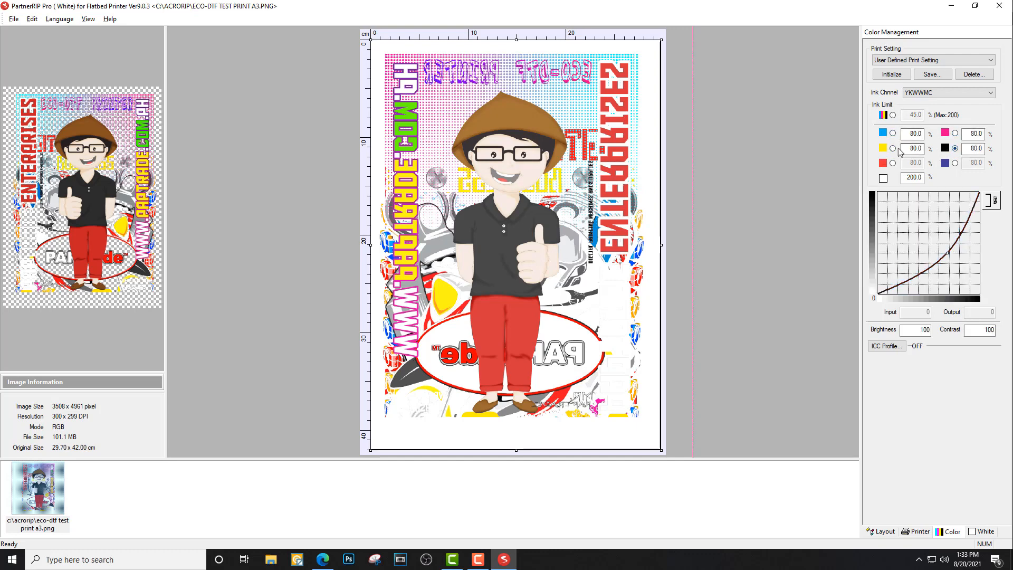
{"action": "left_click", "coordinate": [892, 162]}
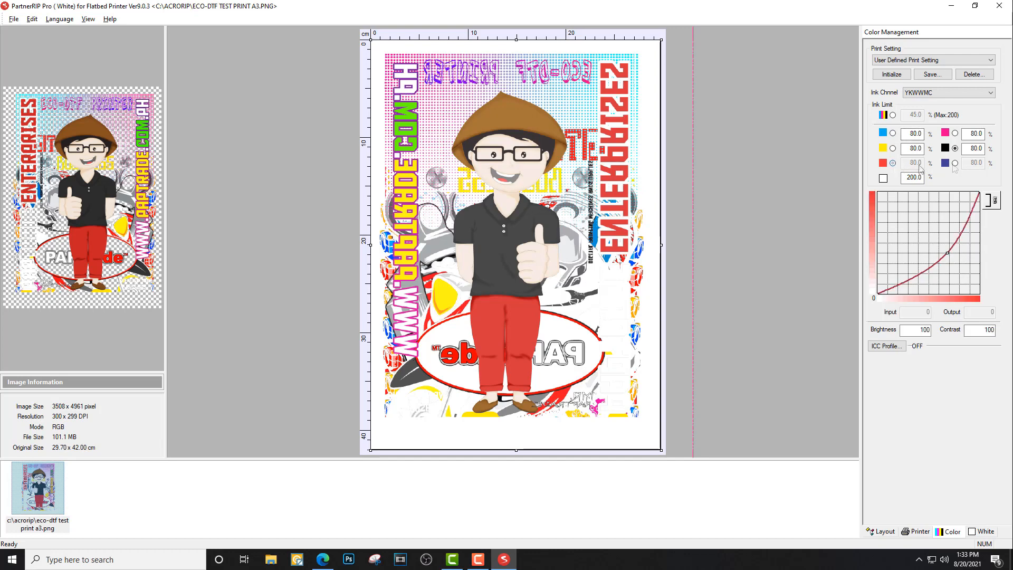
{"action": "left_click", "coordinate": [955, 163]}
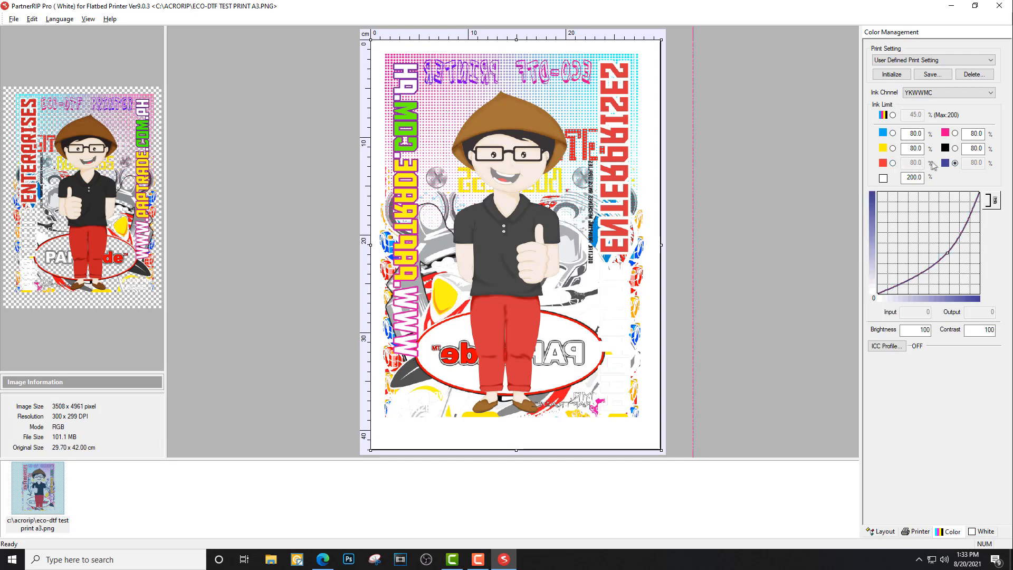
{"action": "left_click", "coordinate": [893, 162]}
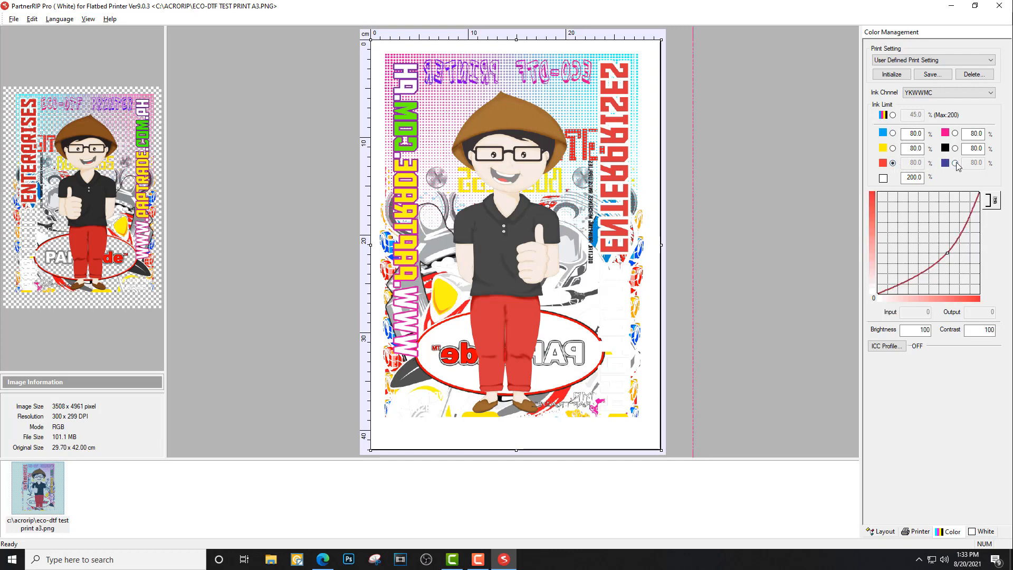
{"action": "left_click", "coordinate": [956, 163]}
{"action": "left_click", "coordinate": [893, 148]}
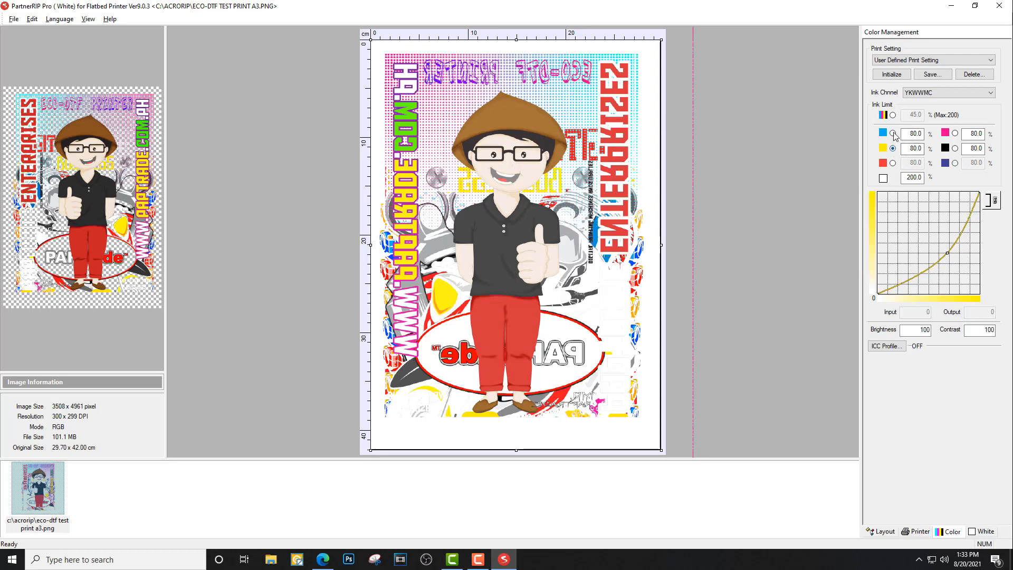
{"action": "left_click", "coordinate": [893, 133]}
{"action": "left_click", "coordinate": [955, 133]}
{"action": "left_click", "coordinate": [956, 148]}
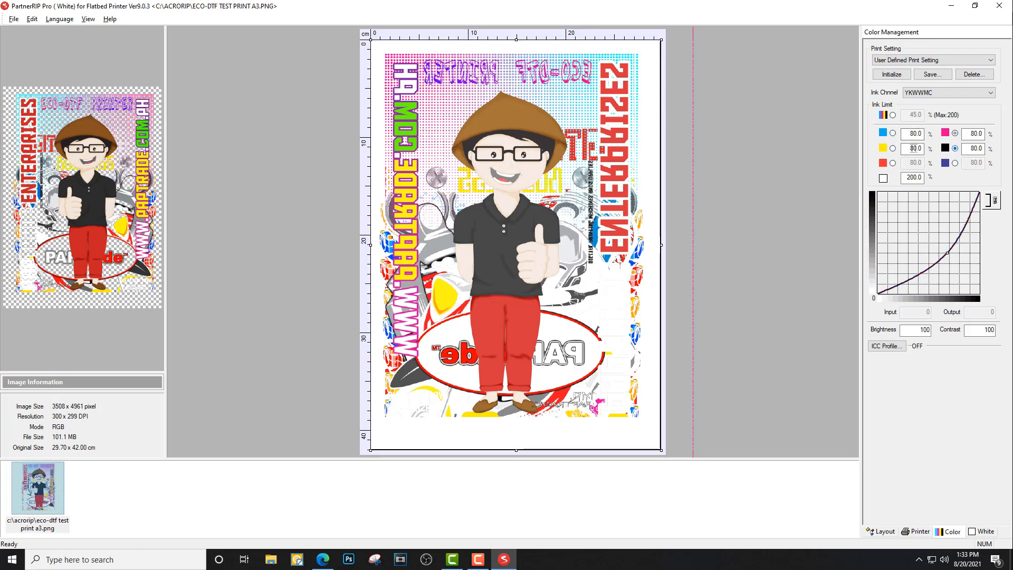
{"action": "left_click", "coordinate": [893, 149]}
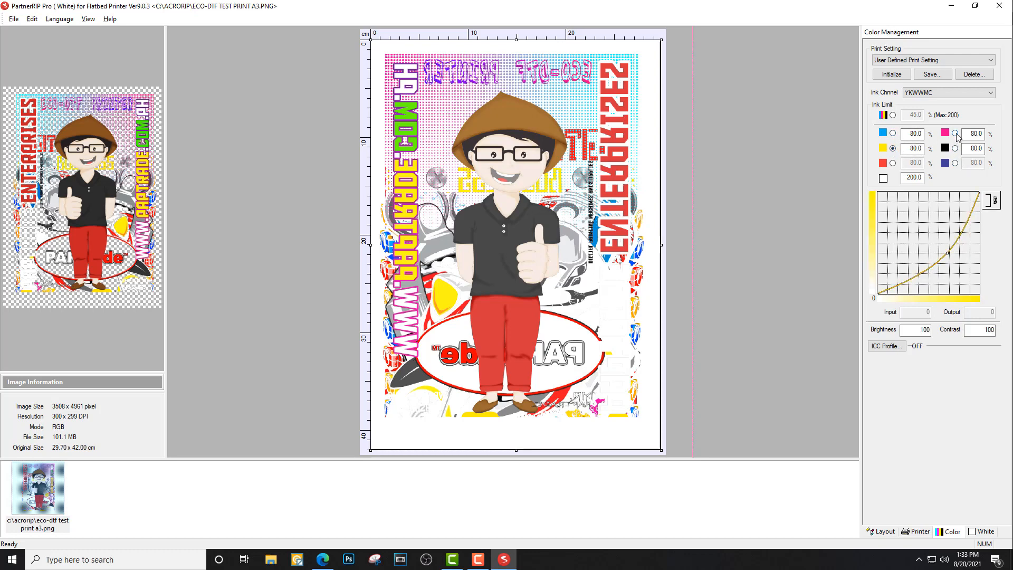
{"action": "left_click", "coordinate": [956, 134]}
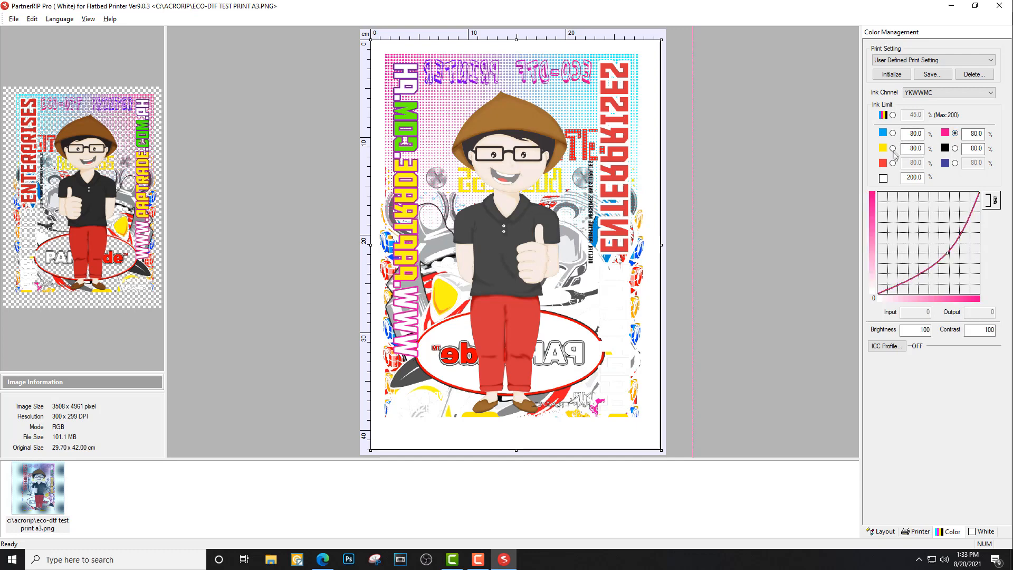
{"action": "left_click", "coordinate": [894, 149]}
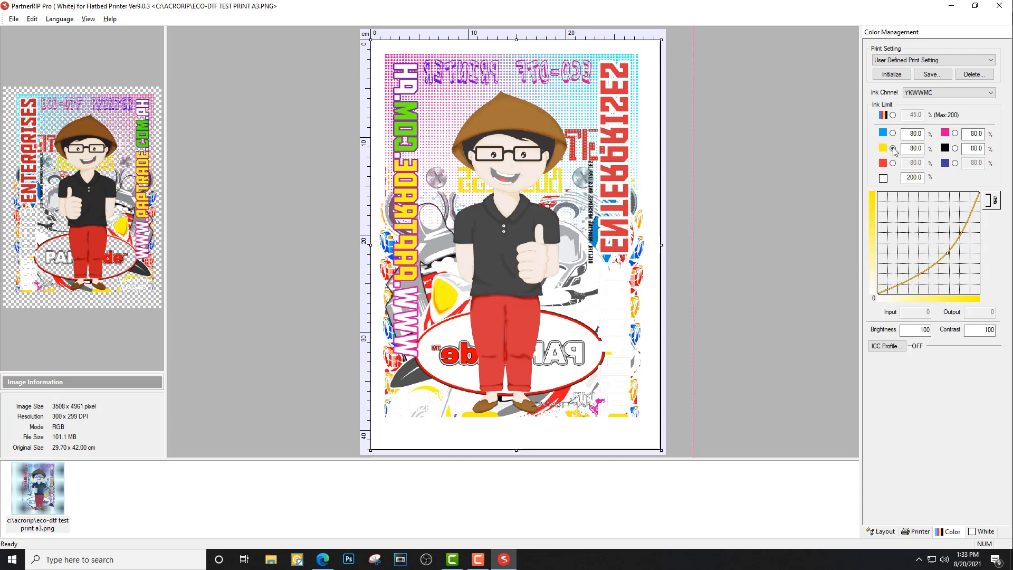
{"action": "left_click", "coordinate": [955, 133]}
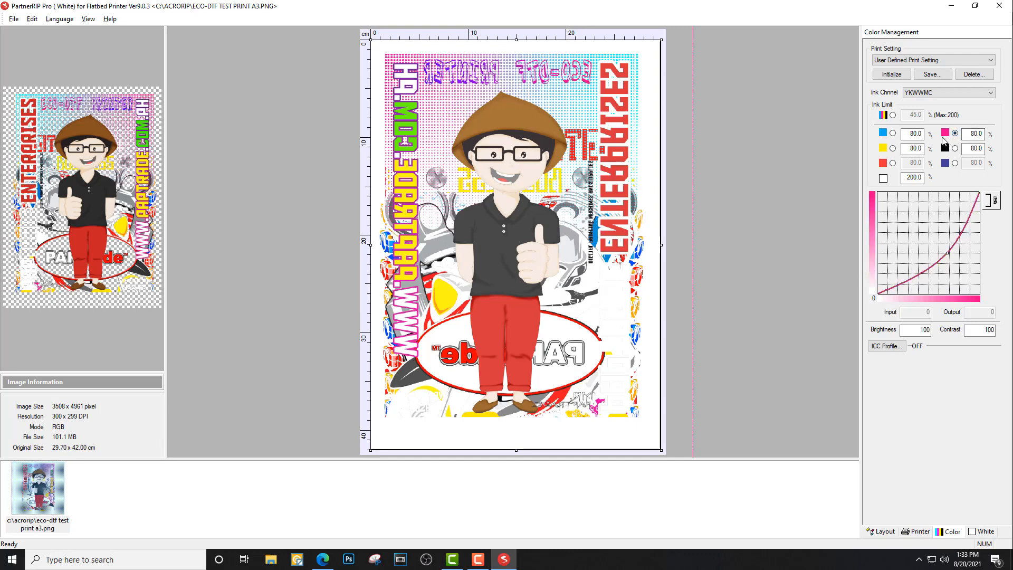
Set the individual ink limits for cyan, yellow, black and magenta to 45% each
{"action": "left_click", "coordinate": [913, 134]}
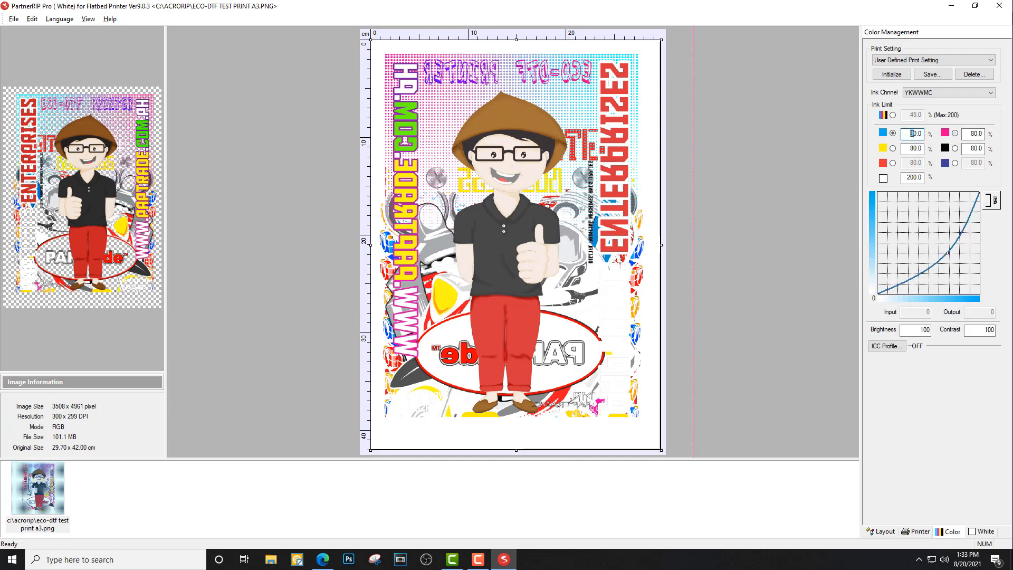
{"action": "type", "text": "45"}
{"action": "key", "text": "Tab"}
{"action": "type", "text": "45"}
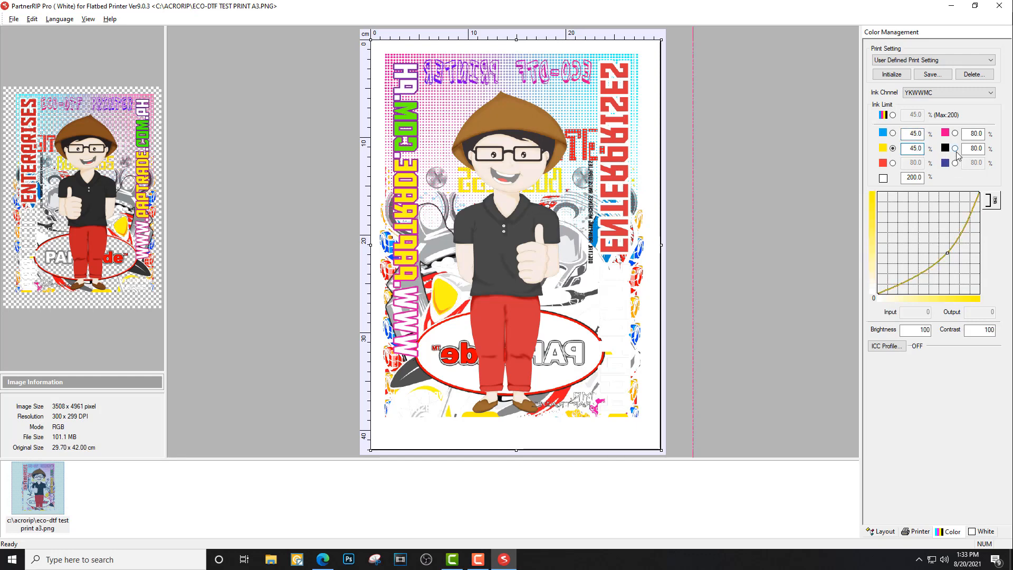
{"action": "left_click", "coordinate": [972, 148]}
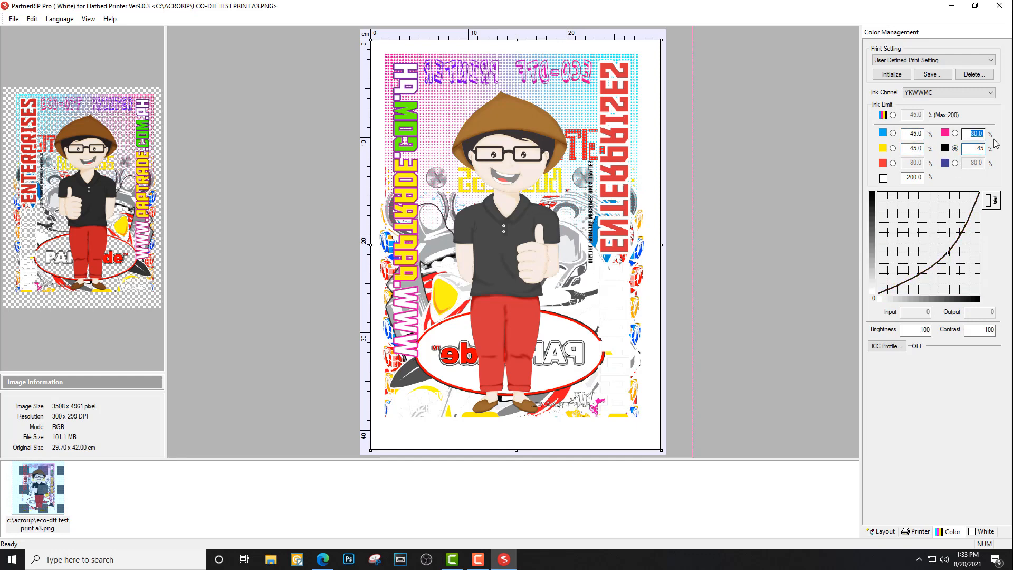
{"action": "type", "text": "45"}
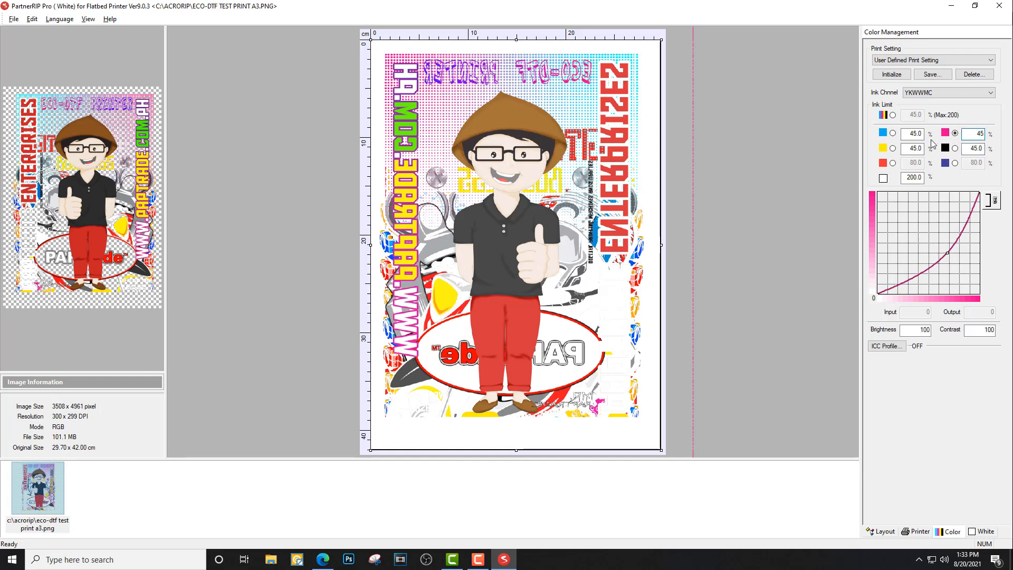
{"action": "left_click", "coordinate": [912, 135]}
{"action": "left_click", "coordinate": [916, 150]}
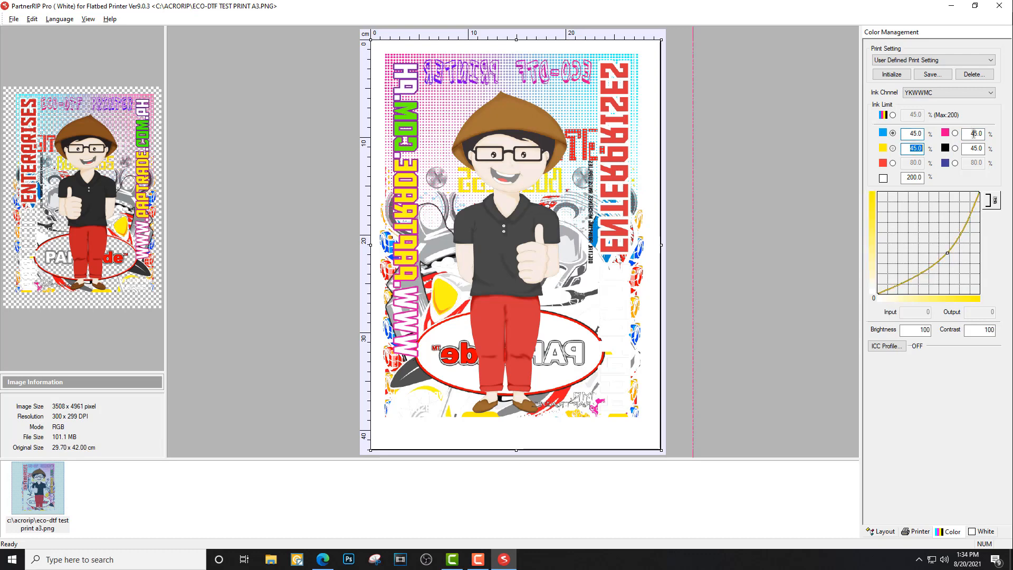
Set the individual magenta ink limit to 0% and switch back to the overall color ink limit
{"action": "left_click", "coordinate": [975, 134]}
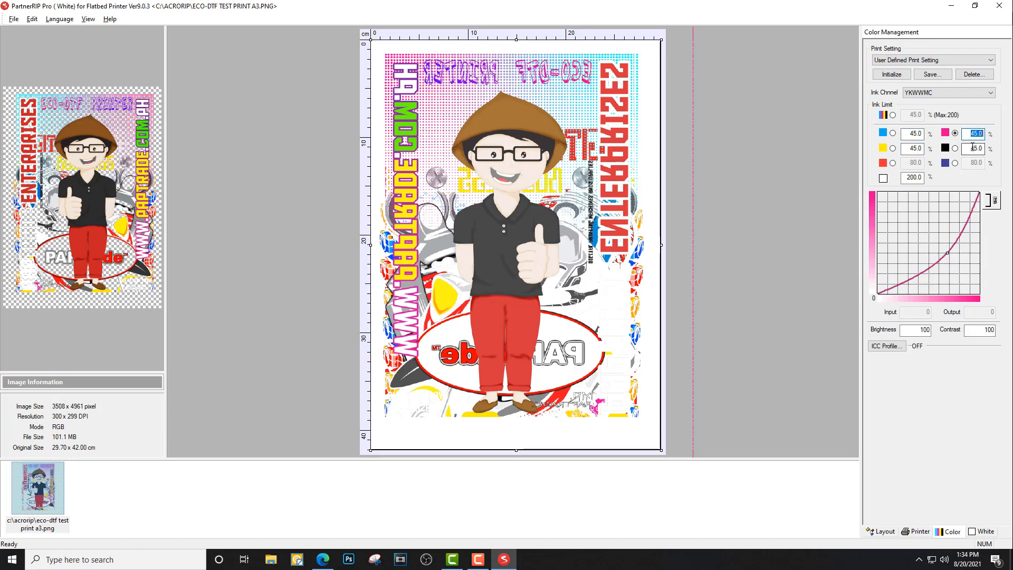
{"action": "left_click", "coordinate": [974, 149]}
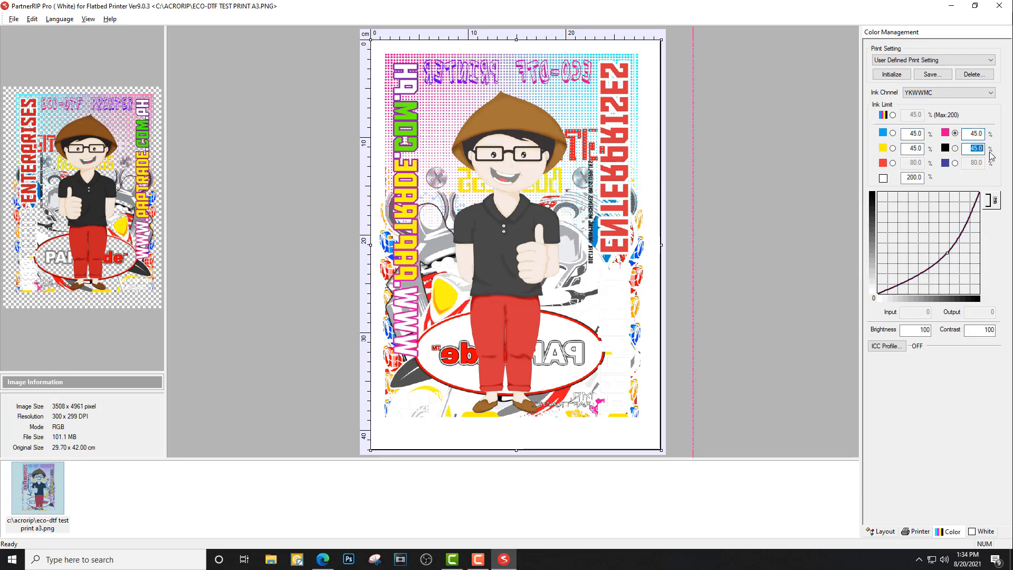
{"action": "left_click", "coordinate": [965, 134]}
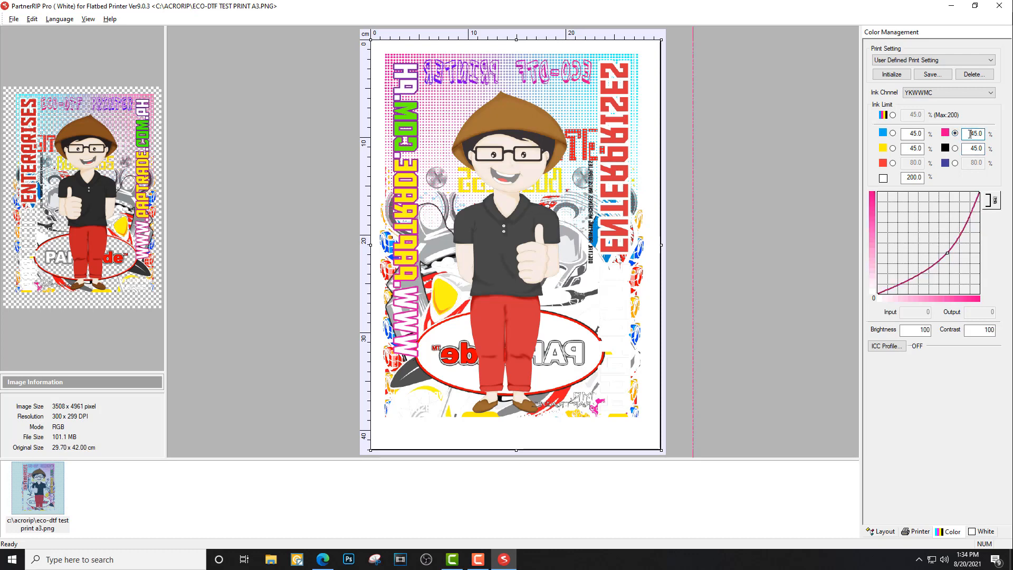
{"action": "type", "text": "10"}
{"action": "left_click_drag", "start_coordinate": [976, 135], "coordinate": [1011, 140]}
{"action": "left_click", "coordinate": [892, 115]}
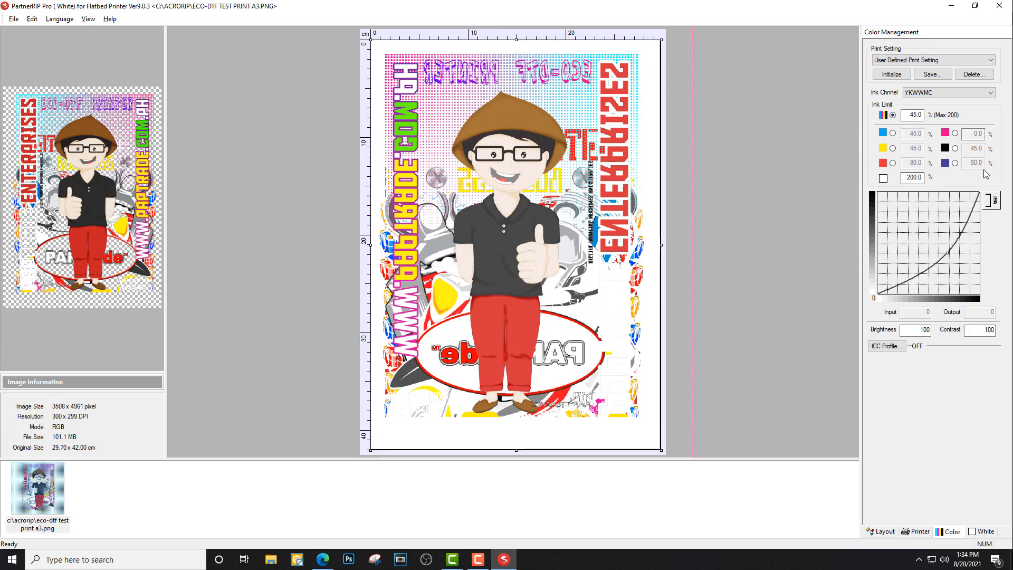
Examine the individual ink limits and curves for cyan, yellow, magenta and black, ending on the overall color limit
{"action": "left_click", "coordinate": [893, 133]}
{"action": "left_click", "coordinate": [894, 148]}
{"action": "left_click", "coordinate": [956, 133]}
{"action": "left_click", "coordinate": [893, 133]}
{"action": "left_click", "coordinate": [956, 133]}
{"action": "left_click", "coordinate": [893, 148]}
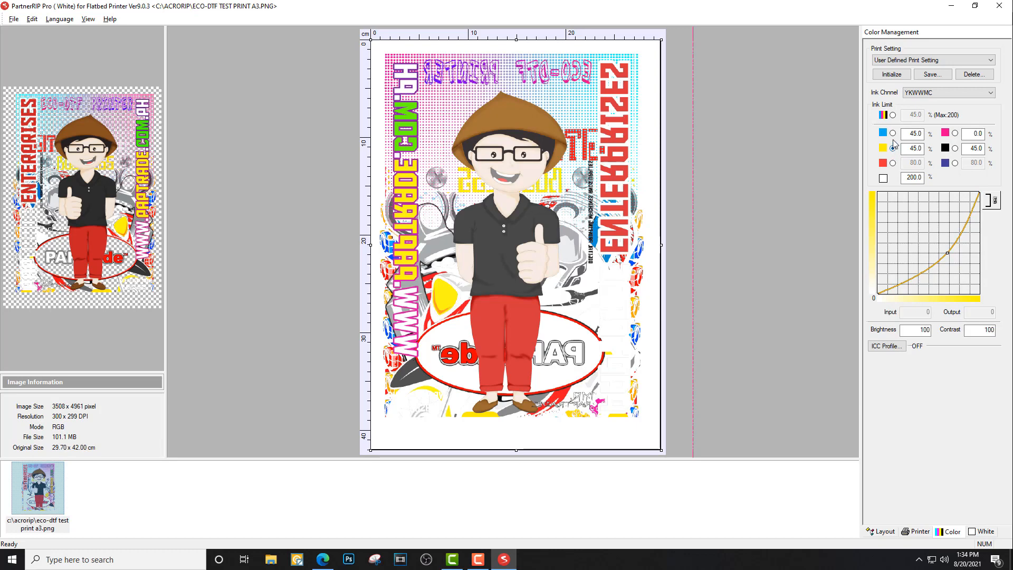
{"action": "left_click", "coordinate": [955, 148]}
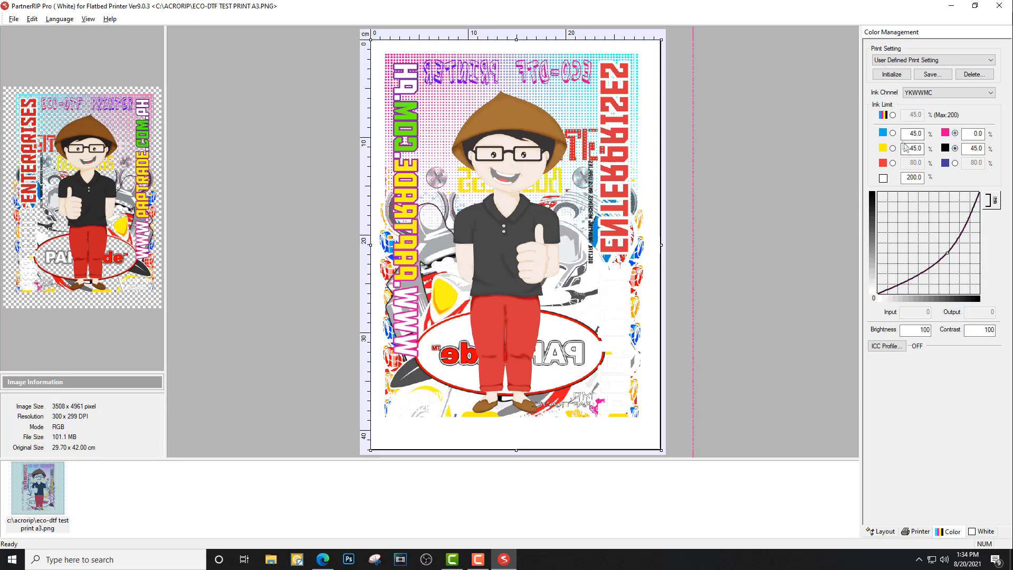
{"action": "left_click", "coordinate": [893, 134]}
{"action": "left_click", "coordinate": [893, 149]}
{"action": "left_click", "coordinate": [956, 134]}
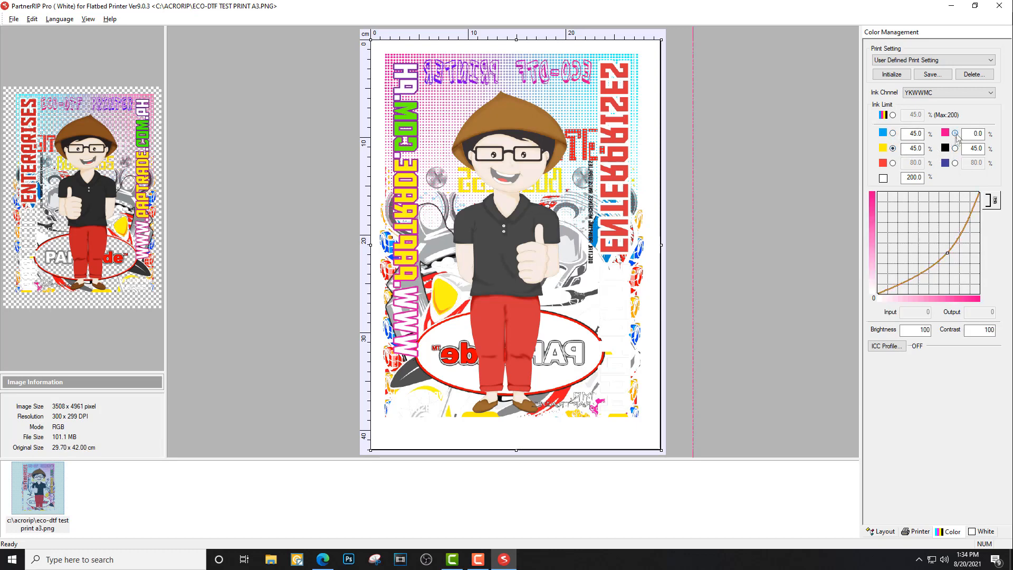
{"action": "left_click", "coordinate": [955, 148]}
{"action": "left_click", "coordinate": [893, 134]}
{"action": "left_click", "coordinate": [893, 149]}
{"action": "left_click", "coordinate": [955, 148]}
{"action": "left_click", "coordinate": [955, 133]}
{"action": "left_click", "coordinate": [893, 133]}
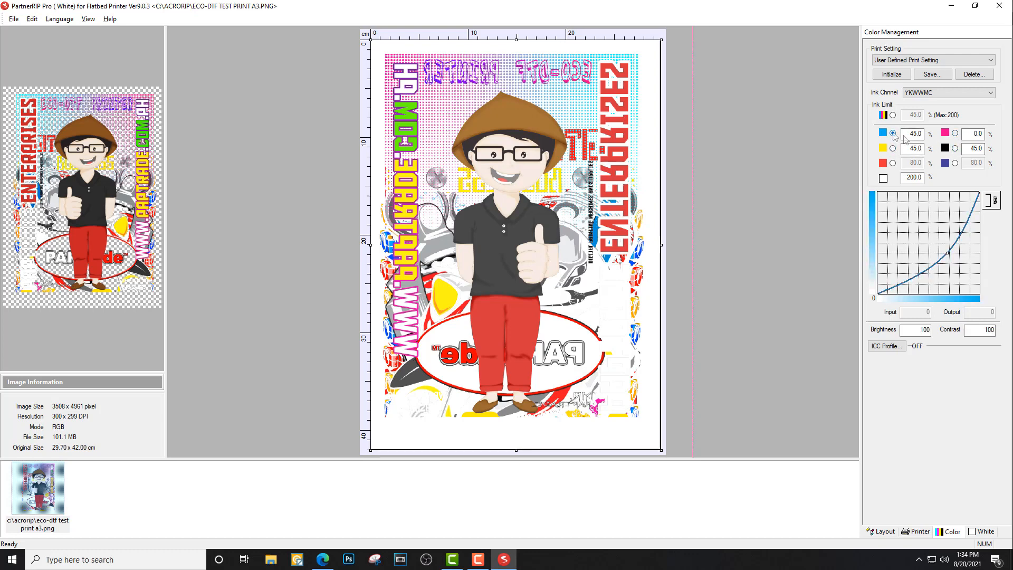
{"action": "left_click", "coordinate": [956, 134]}
{"action": "left_click", "coordinate": [893, 134]}
{"action": "left_click", "coordinate": [955, 148]}
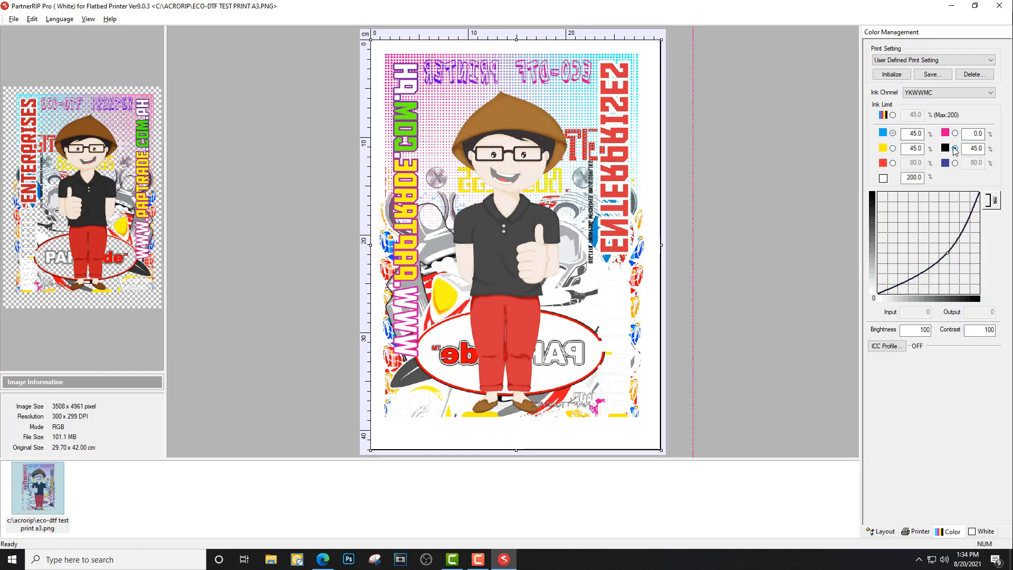
{"action": "left_click", "coordinate": [893, 134]}
{"action": "left_click", "coordinate": [893, 148]}
{"action": "left_click", "coordinate": [956, 134]}
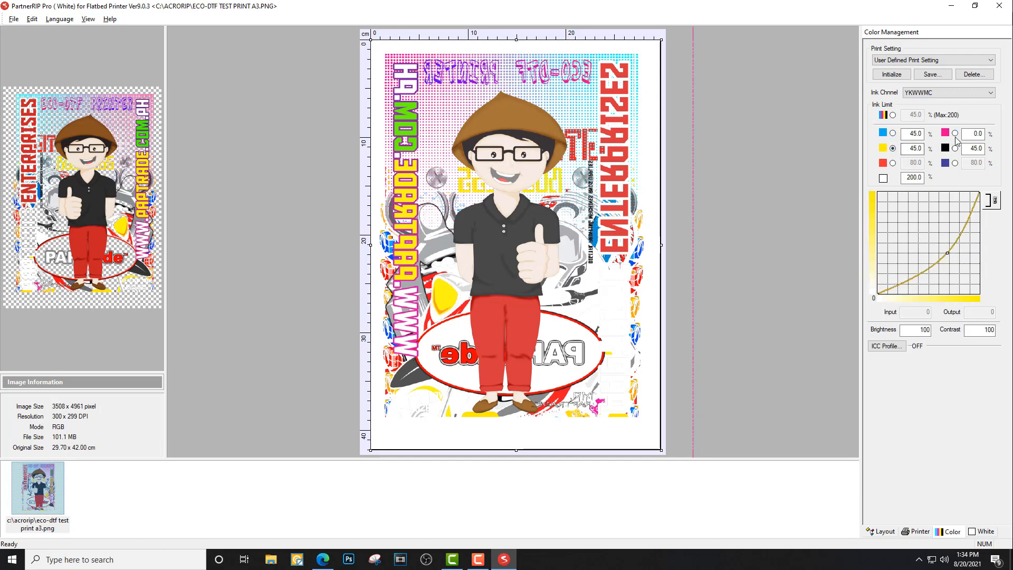
{"action": "left_click", "coordinate": [893, 134]}
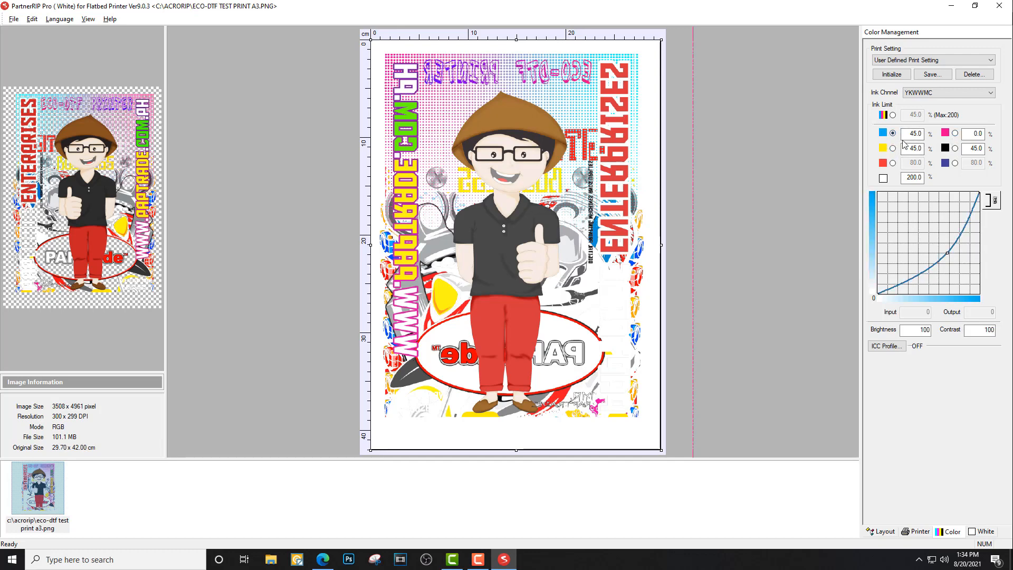
{"action": "left_click", "coordinate": [955, 148]}
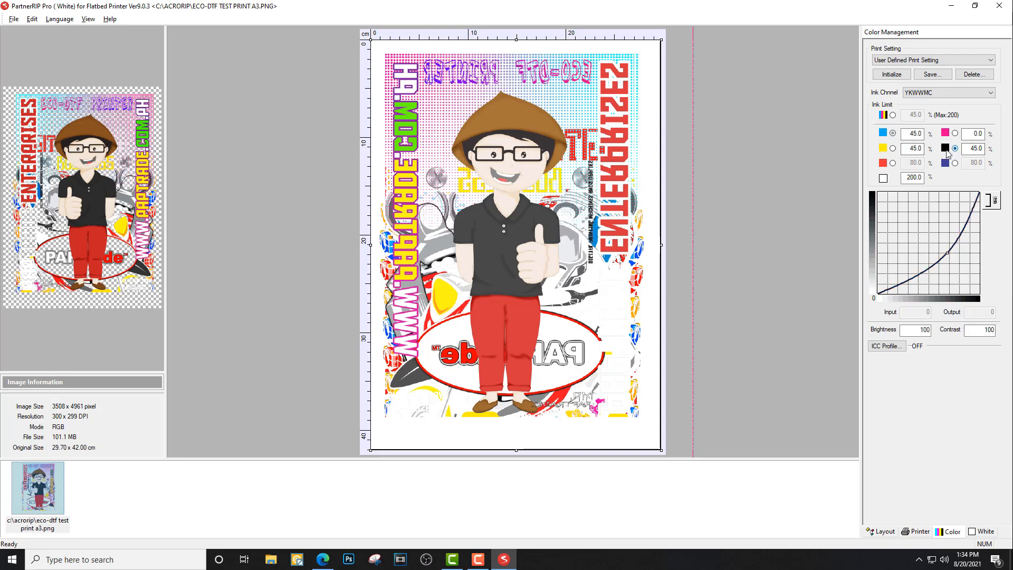
{"action": "left_click", "coordinate": [893, 148]}
{"action": "left_click", "coordinate": [893, 115]}
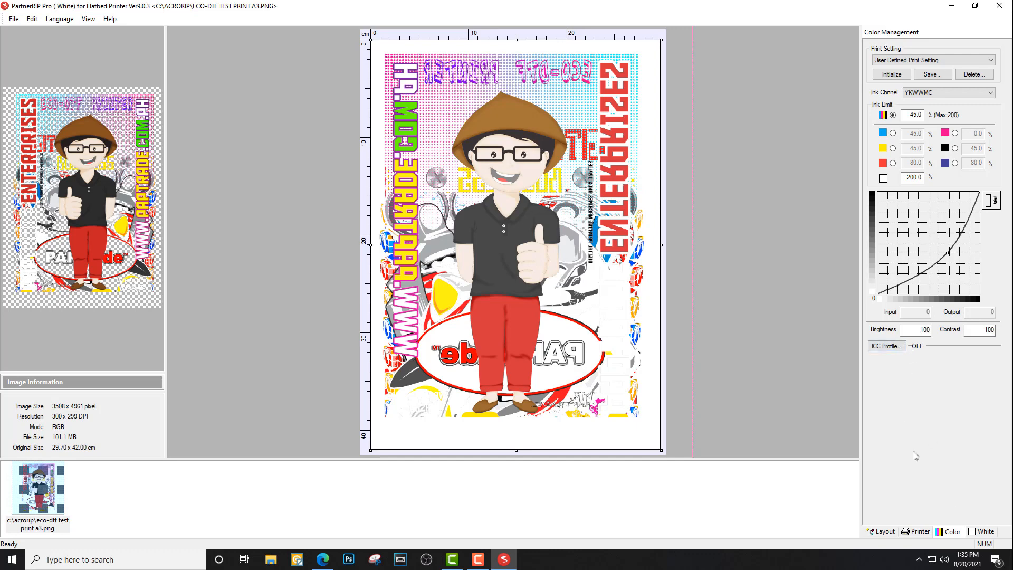
Examine the output profiles offered in the ICC profile settings and leave the output profile disabled
{"action": "left_click", "coordinate": [886, 347]}
{"action": "left_click", "coordinate": [398, 265]}
{"action": "left_click", "coordinate": [465, 265]}
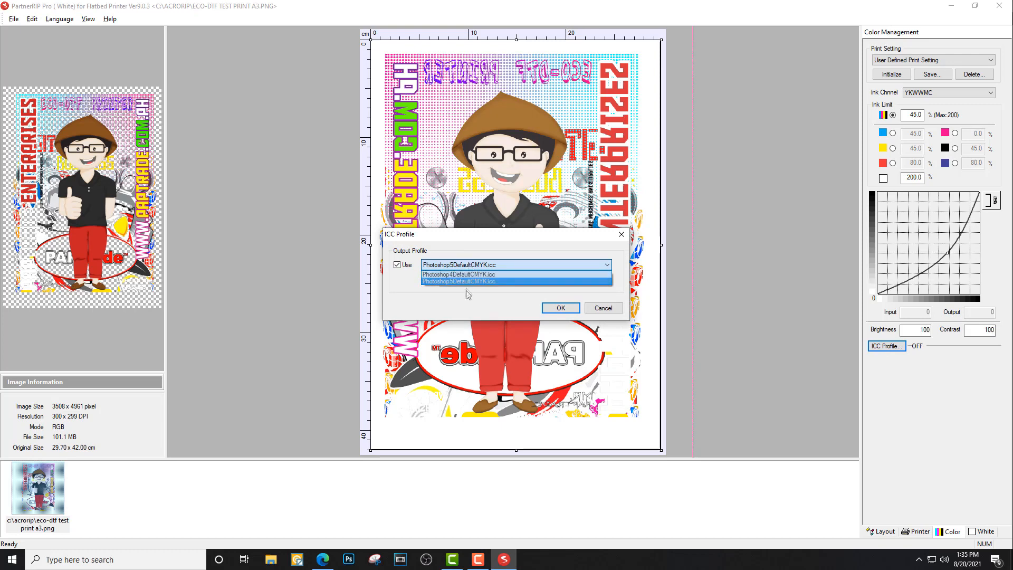
{"action": "left_click", "coordinate": [461, 296]}
{"action": "left_click", "coordinate": [398, 265]}
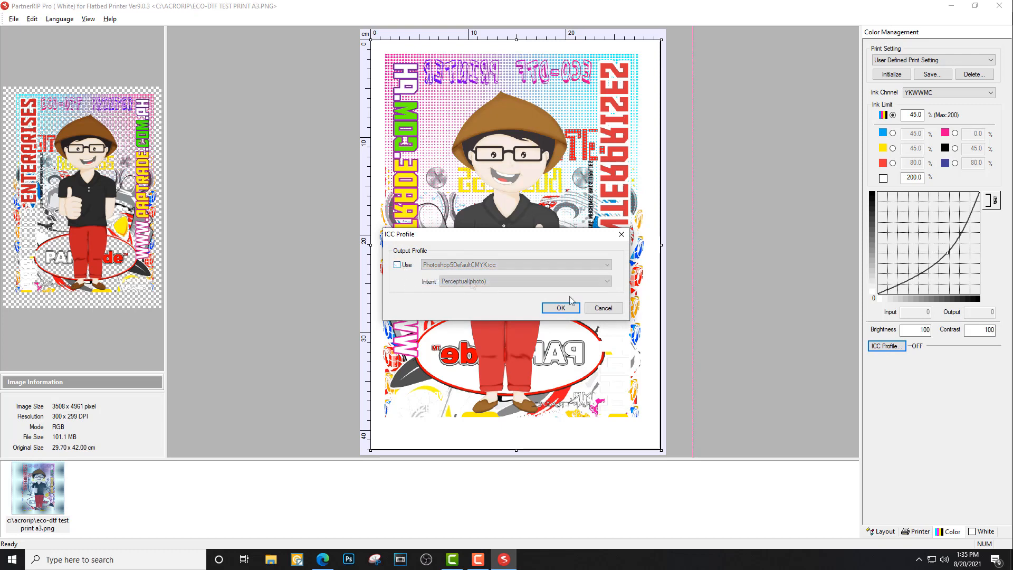
{"action": "left_click", "coordinate": [621, 307]}
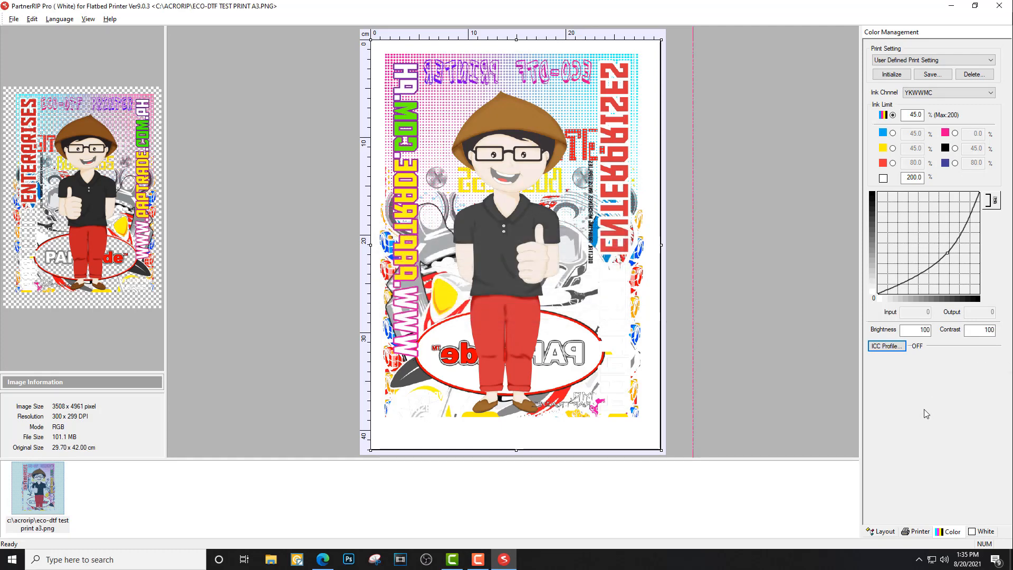
Set the white layer generation to 100% White under any colored pixel
{"action": "left_click", "coordinate": [981, 531]}
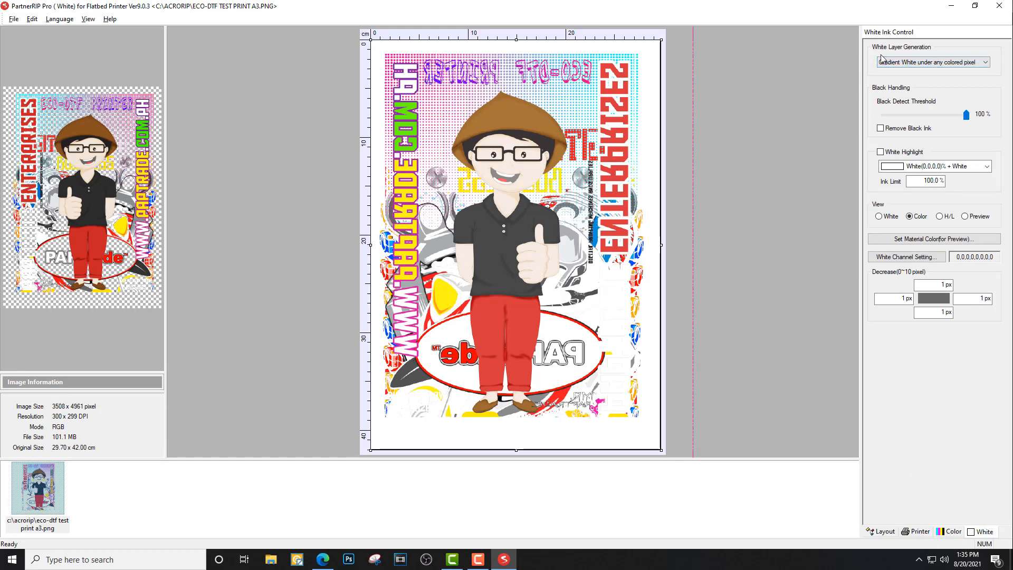
{"action": "left_click", "coordinate": [945, 65]}
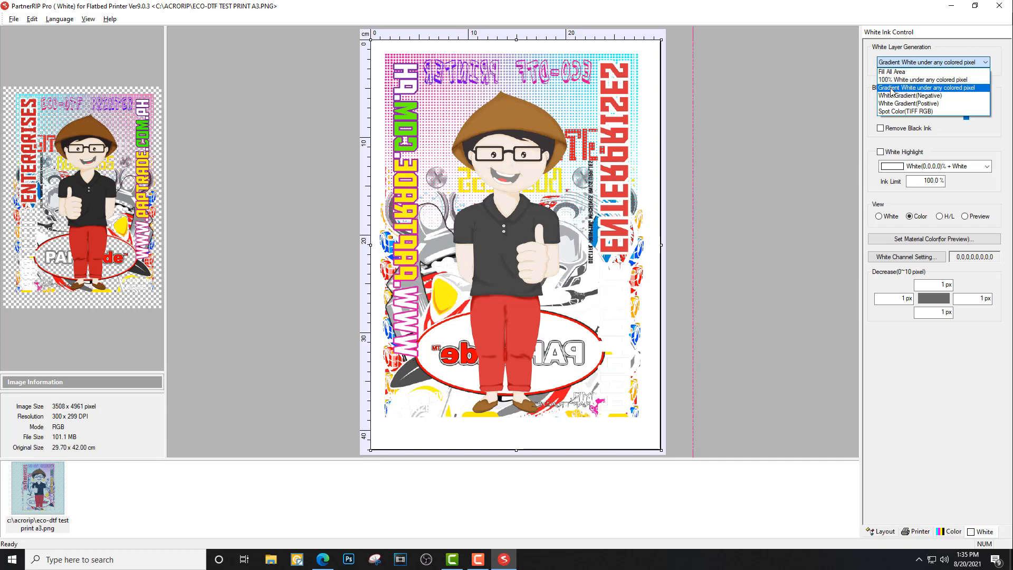
{"action": "left_click", "coordinate": [918, 80]}
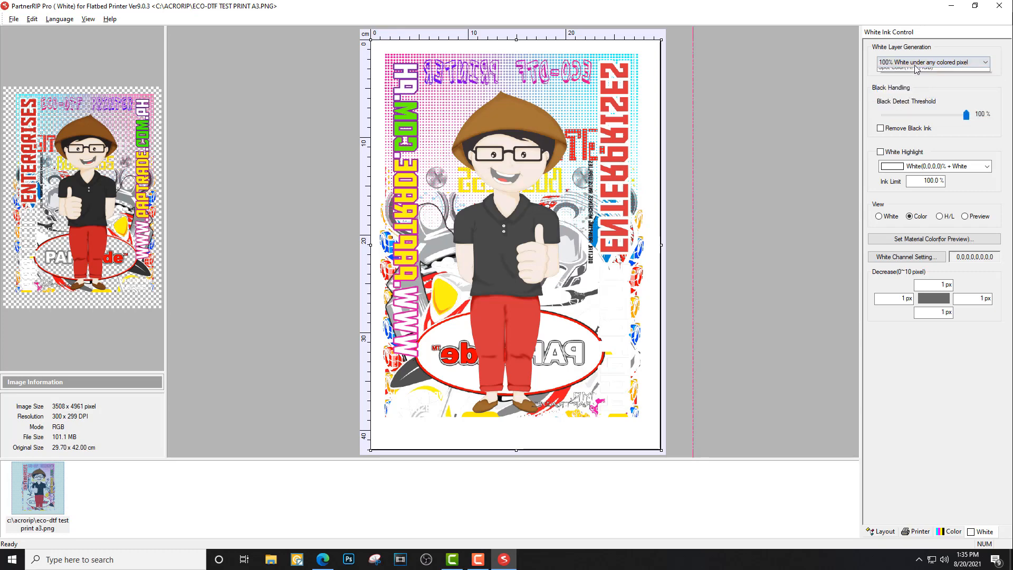
{"action": "left_click", "coordinate": [916, 63]}
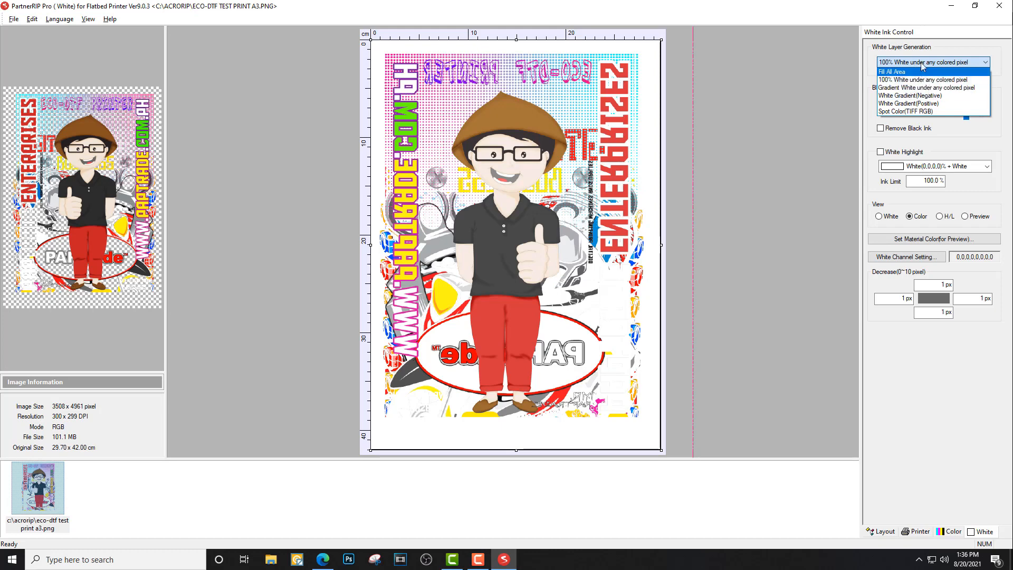
{"action": "left_click", "coordinate": [948, 42]}
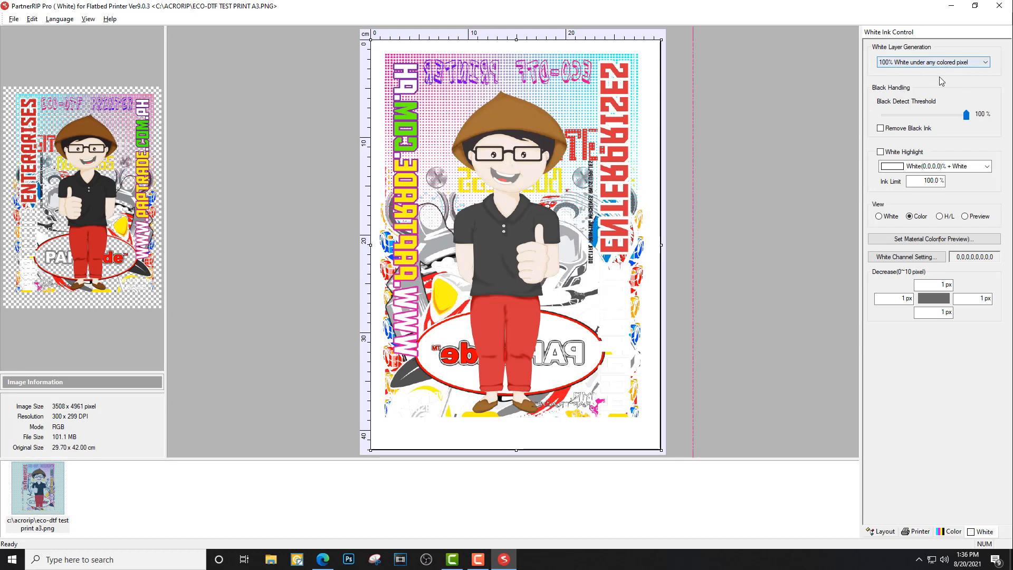
Set the pixel decrease along the white layer's edges to 5 px
{"action": "left_click", "coordinate": [949, 285]}
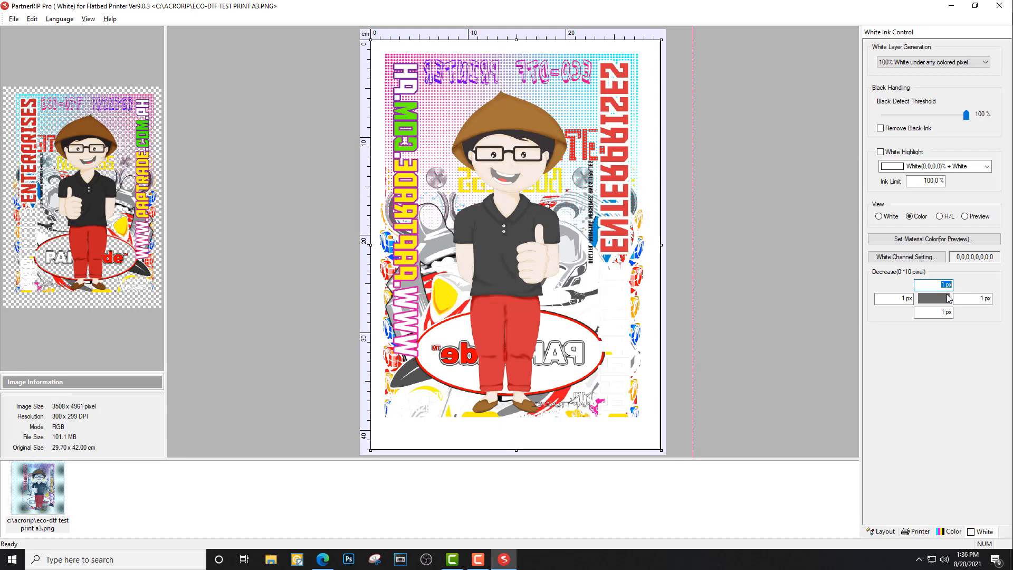
{"action": "left_click", "coordinate": [903, 299]}
{"action": "left_click", "coordinate": [939, 311]}
{"action": "left_click", "coordinate": [945, 287]}
{"action": "left_click", "coordinate": [968, 299]}
{"action": "left_click", "coordinate": [934, 313]}
{"action": "left_click", "coordinate": [899, 299]}
{"action": "left_click", "coordinate": [943, 285]}
{"action": "left_click_drag", "start_coordinate": [937, 285], "coordinate": [974, 288]}
{"action": "left_click_drag", "start_coordinate": [901, 298], "coordinate": [995, 300]}
{"action": "type", "text": "55"}
{"action": "type", "text": "5"}
Review the layout, printer and color settings, and enable COLOR+WHITE printing for the print job
{"action": "left_click", "coordinate": [880, 533]}
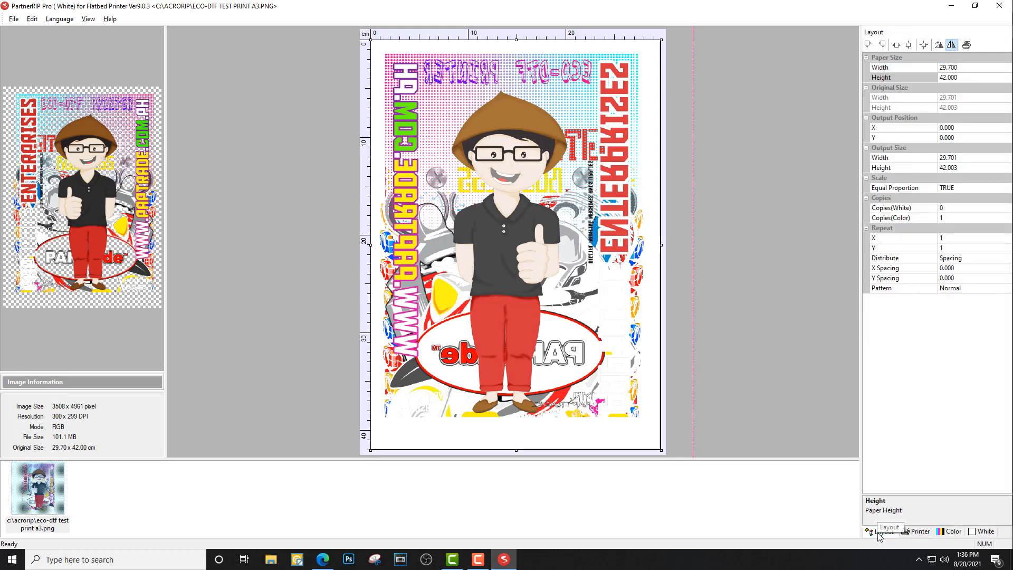
{"action": "left_click", "coordinate": [921, 532]}
{"action": "left_click", "coordinate": [950, 533]}
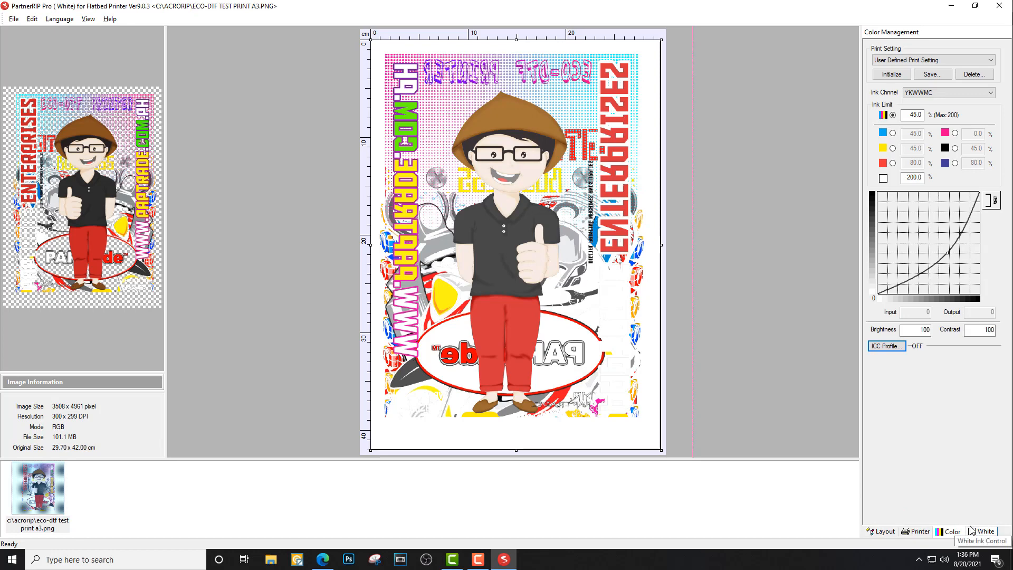
{"action": "left_click", "coordinate": [916, 532]}
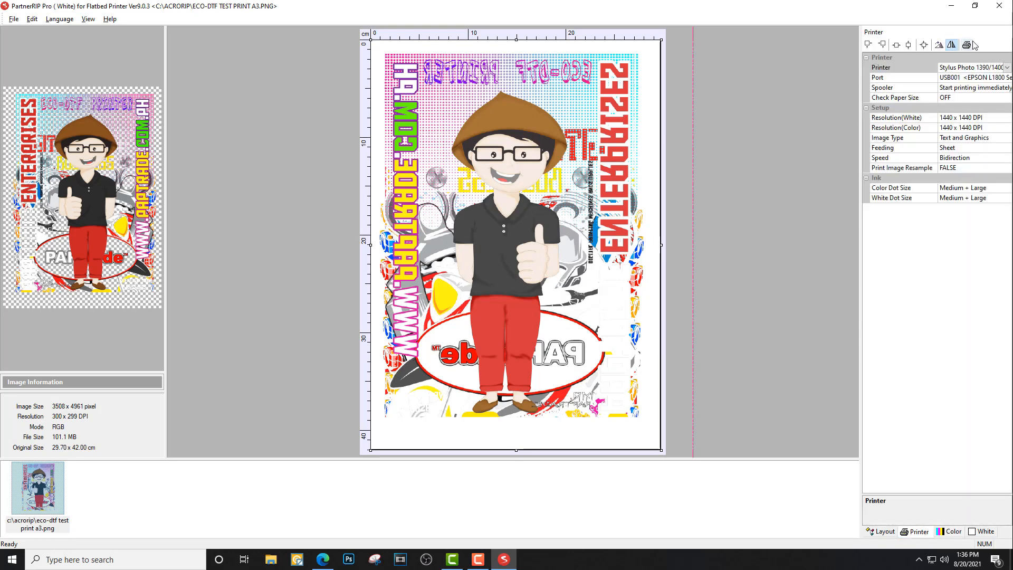
{"action": "left_click", "coordinate": [968, 45]}
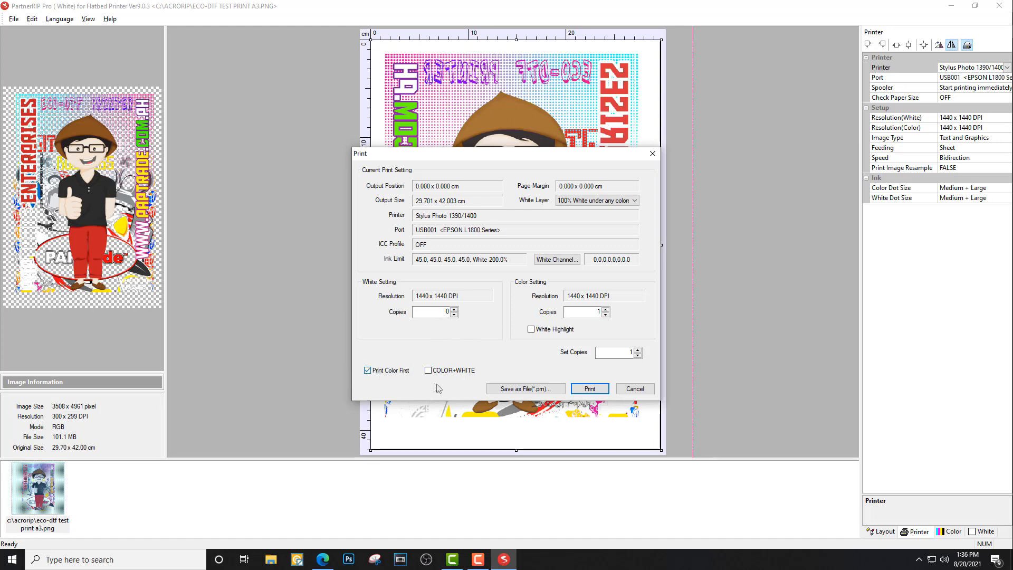
{"action": "left_click", "coordinate": [428, 371]}
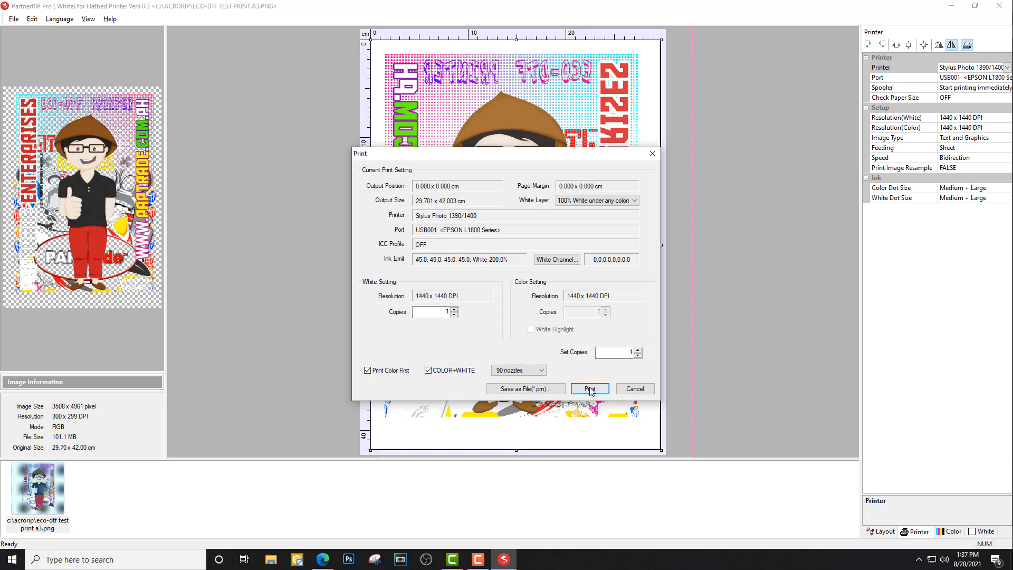